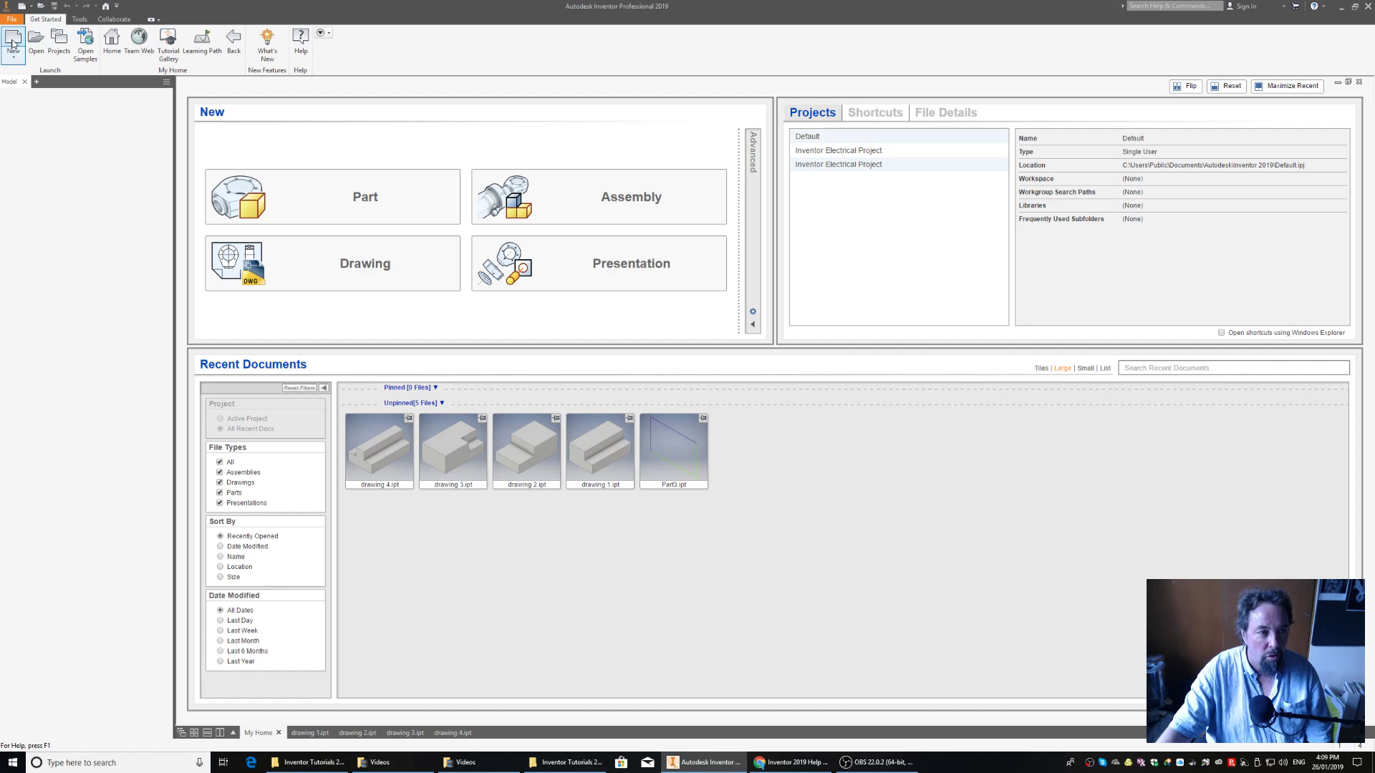
Create a new part from the metric Standard (mm).ipt template and start a 2D sketch on the front origin plane
{"action": "left_click", "coordinate": [13, 40]}
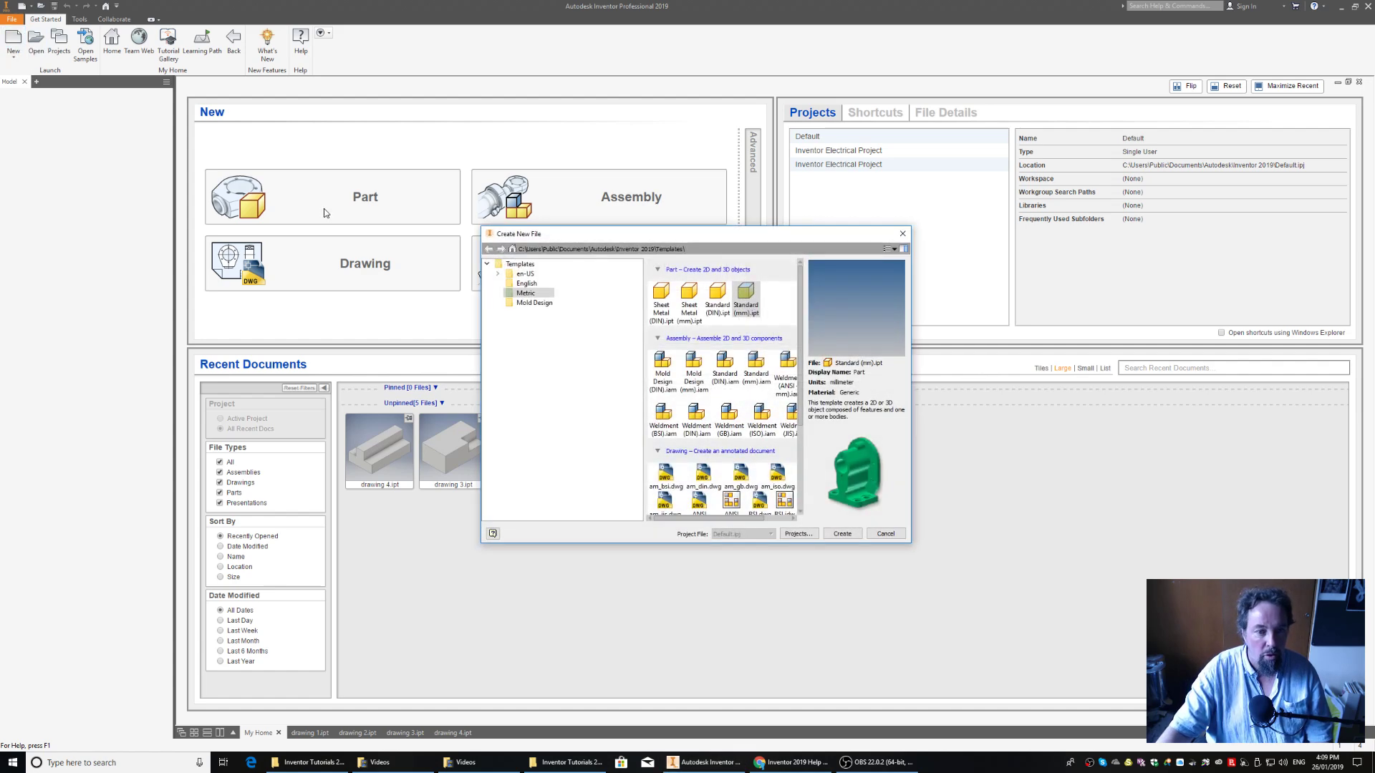
{"action": "left_click", "coordinate": [745, 297]}
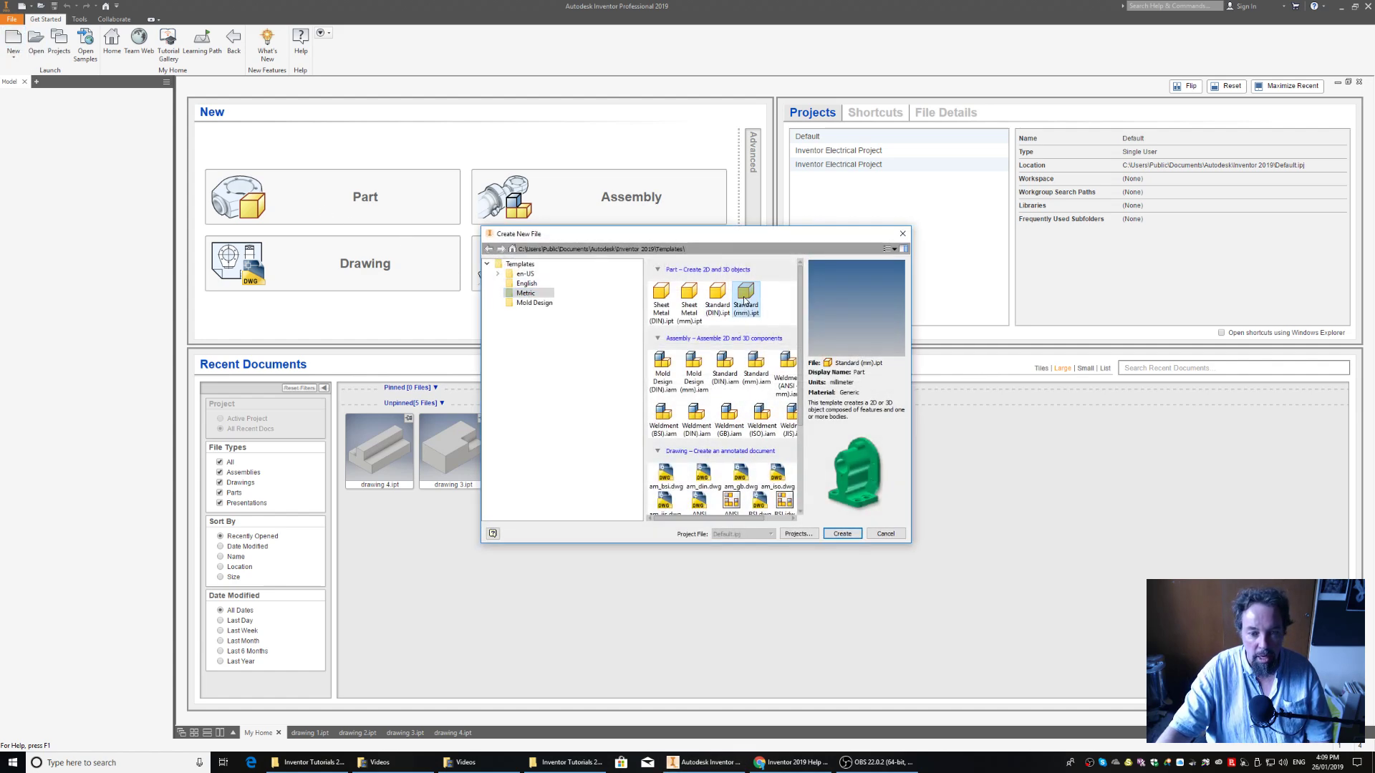
{"action": "left_click", "coordinate": [842, 534]}
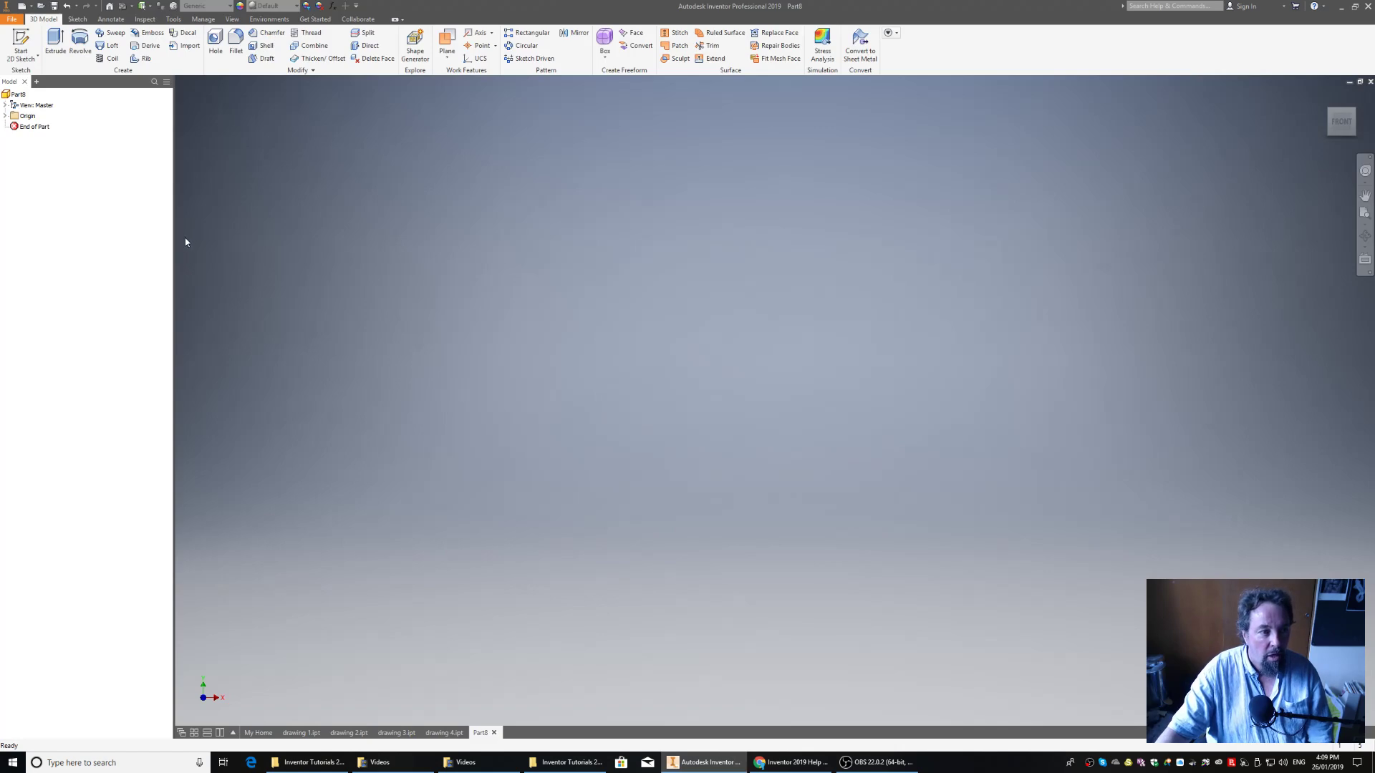
{"action": "left_click", "coordinate": [25, 43]}
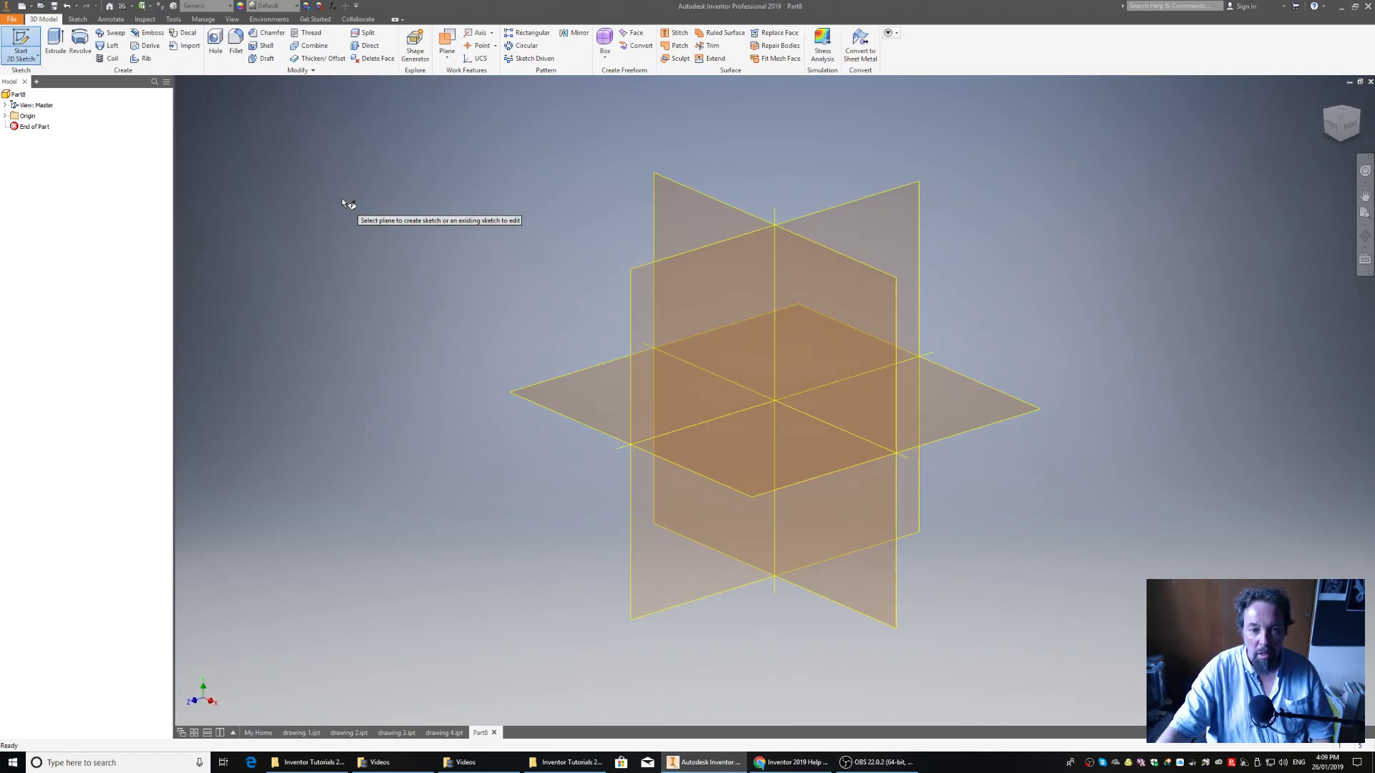
{"action": "left_click", "coordinate": [821, 283]}
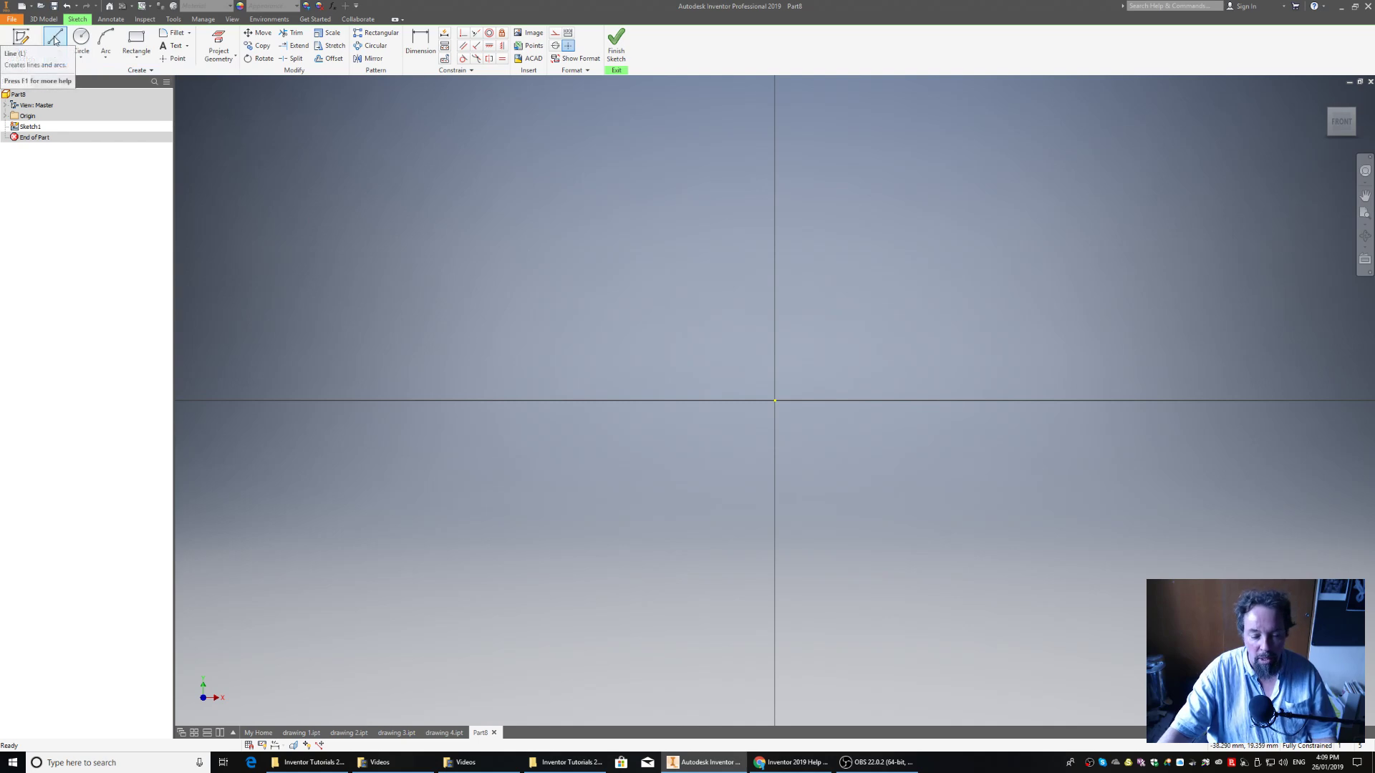
Draw a closed line profile from the origin, about 28 mm wide, 16 mm high left and 12 mm right, with a notch about 6 mm wide
{"action": "left_click", "coordinate": [56, 40]}
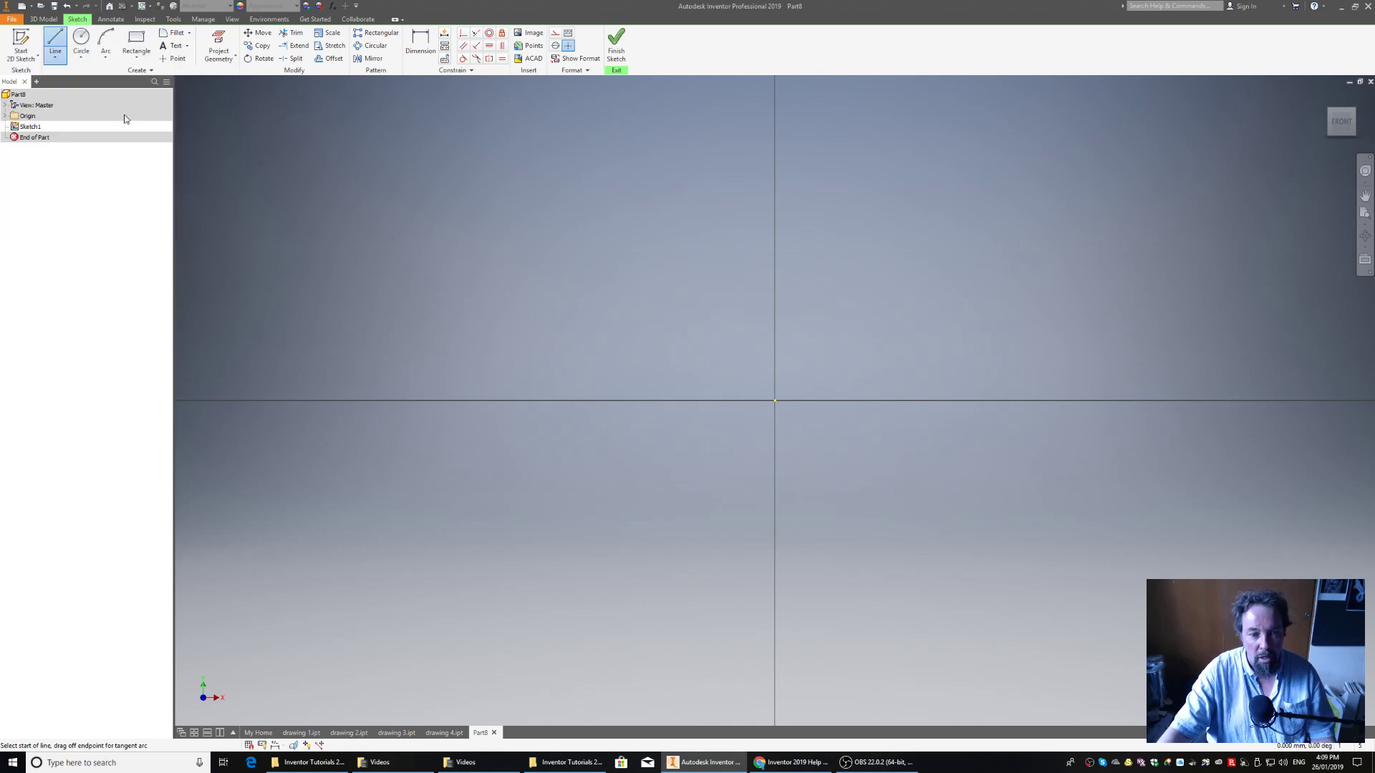
{"action": "left_click", "coordinate": [775, 400]}
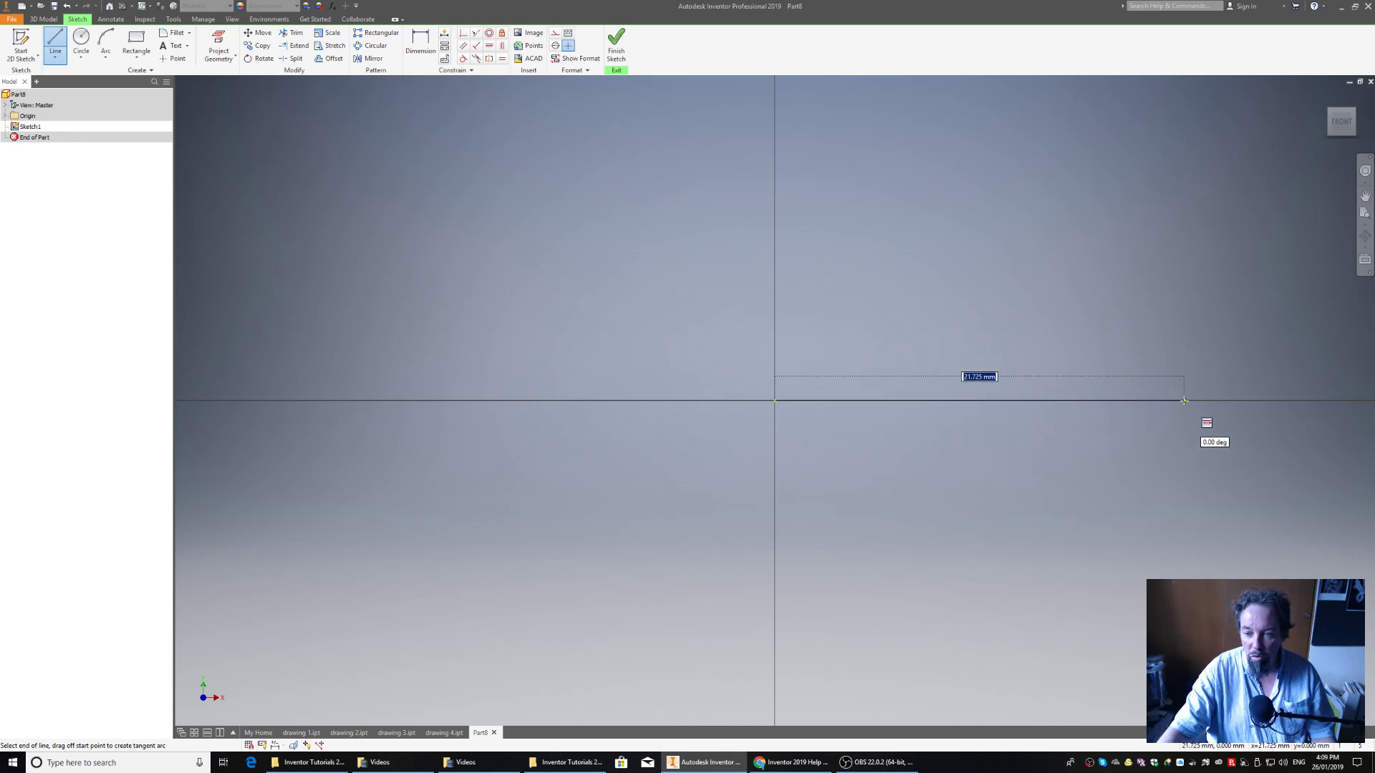
{"action": "left_click", "coordinate": [1300, 400]}
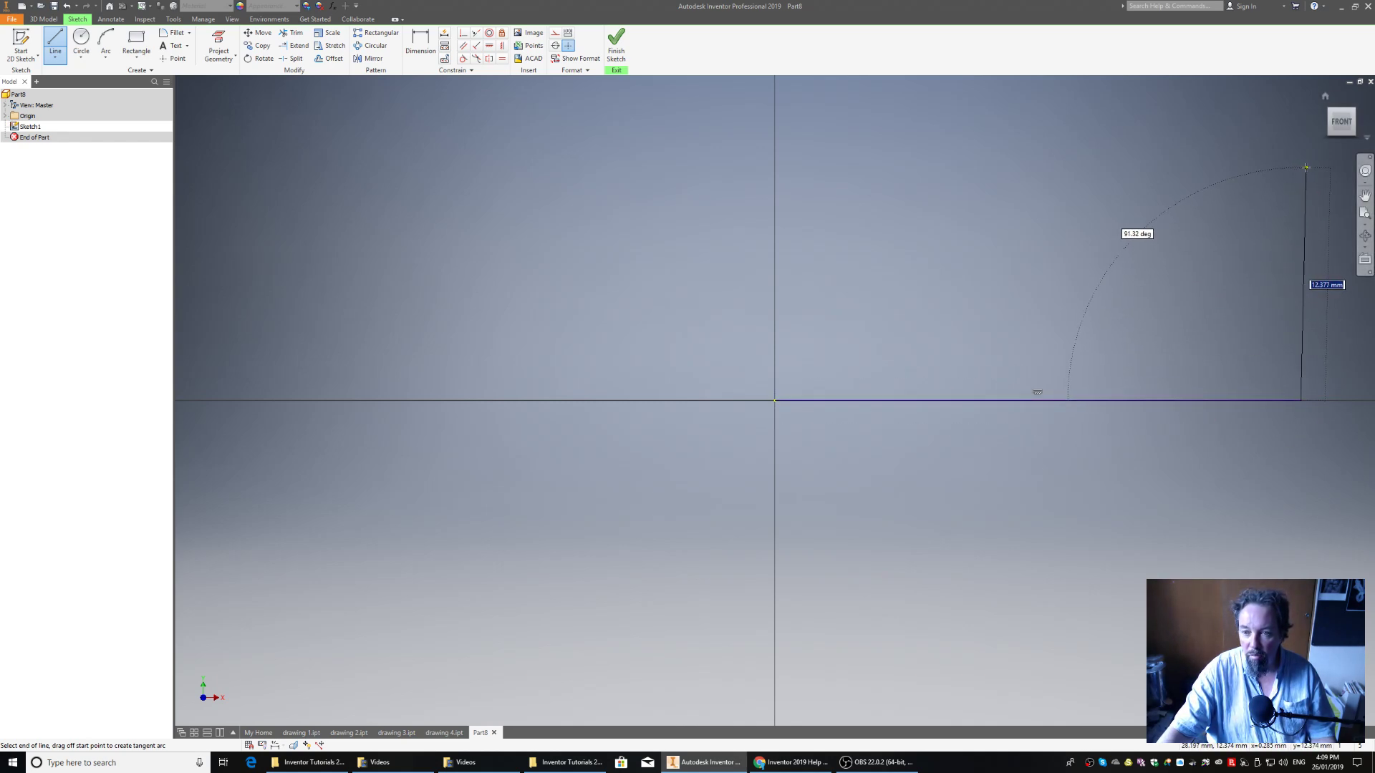
{"action": "left_click", "coordinate": [1301, 167]}
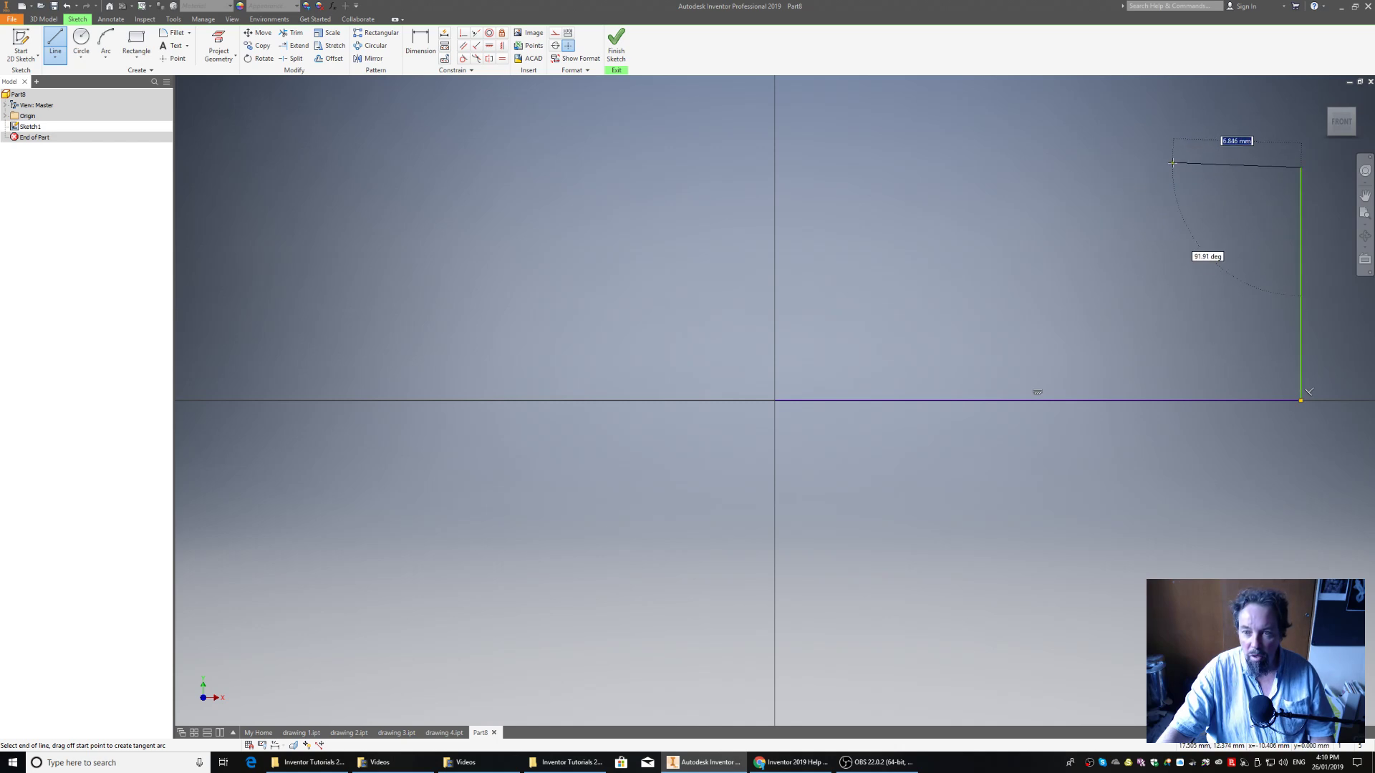
{"action": "left_click", "coordinate": [1130, 168]}
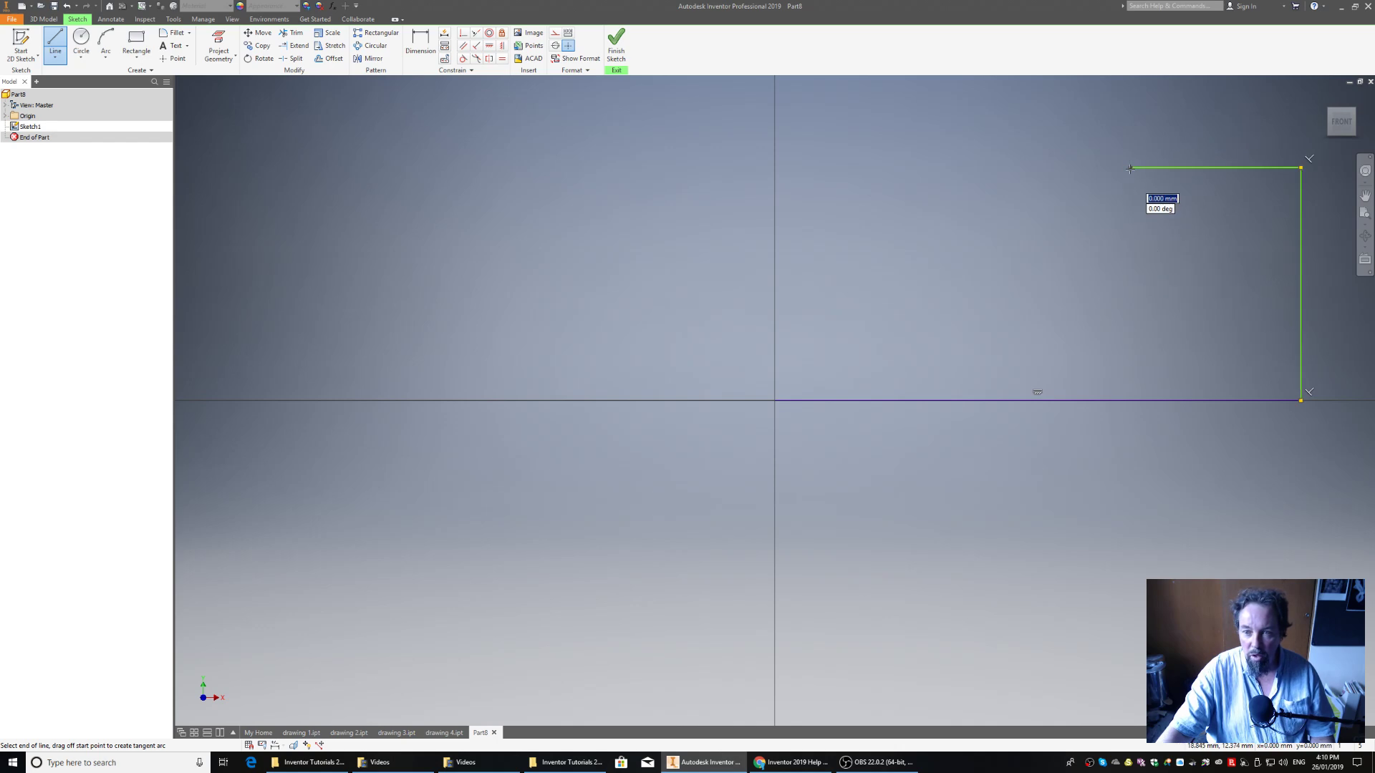
{"action": "left_click", "coordinate": [1129, 269]}
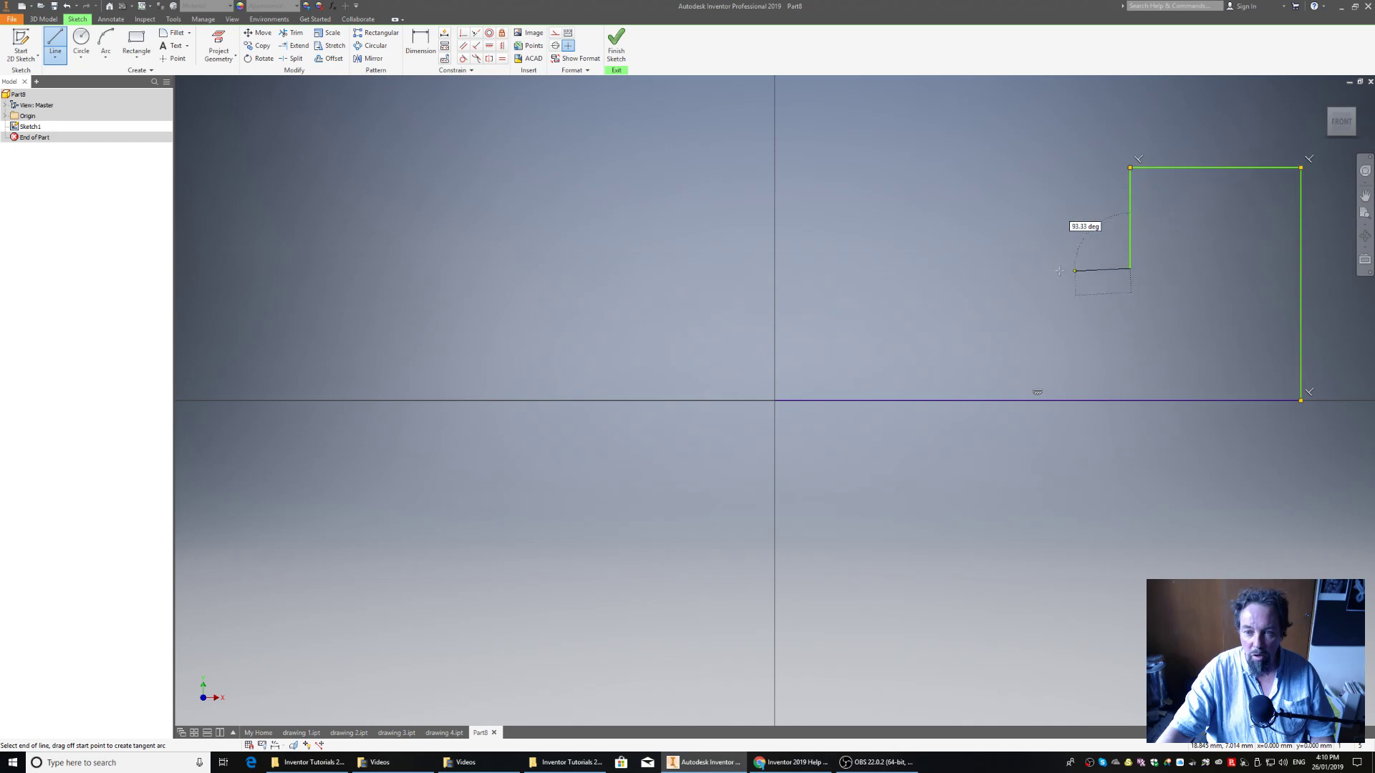
{"action": "left_click", "coordinate": [1010, 269]}
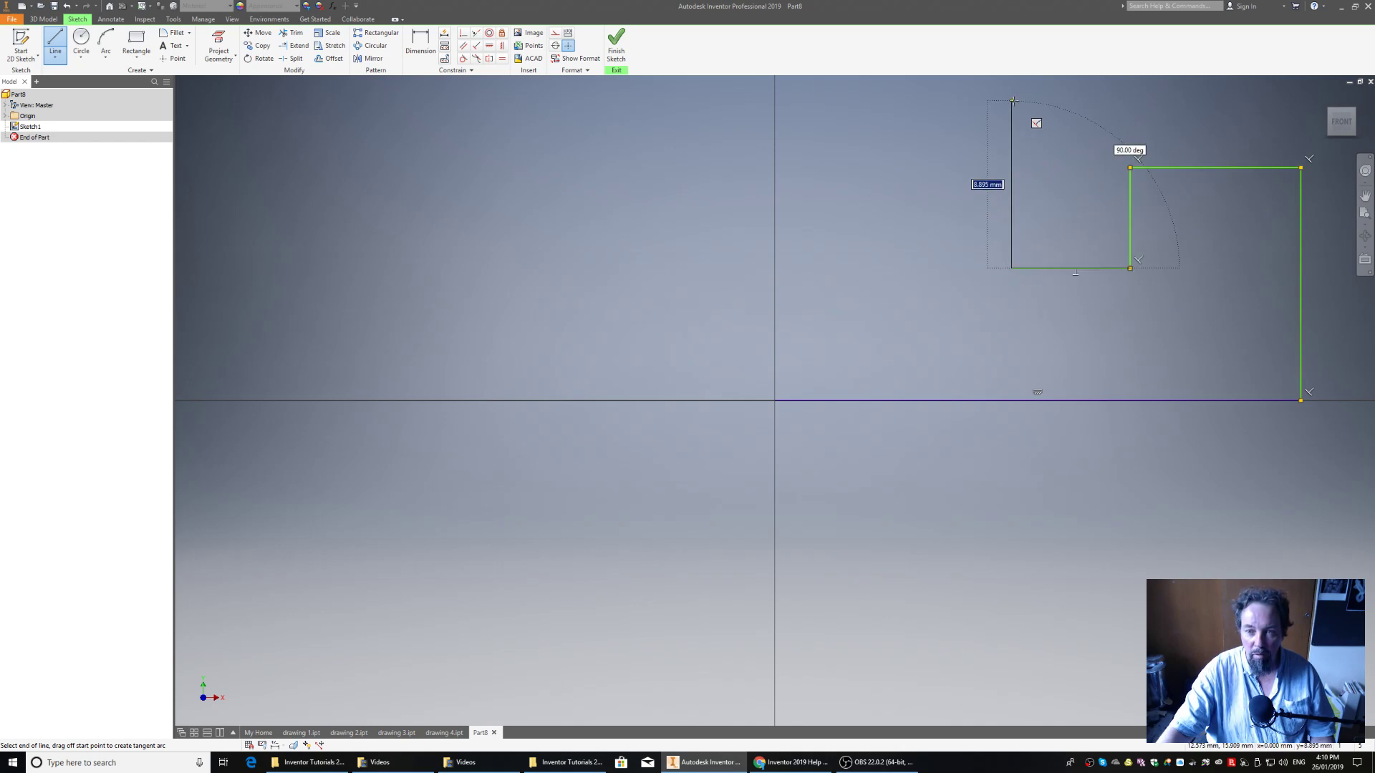
{"action": "left_click", "coordinate": [1013, 101]}
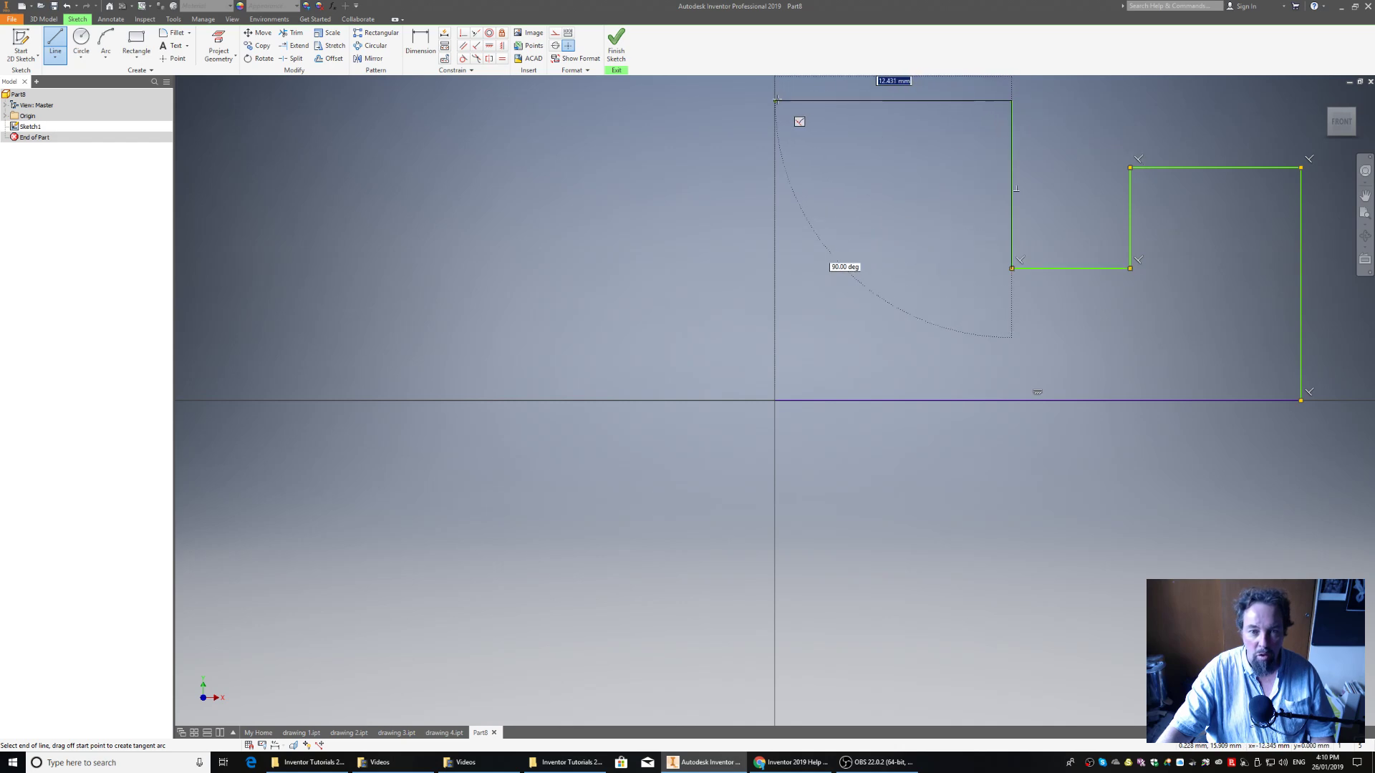
{"action": "left_click", "coordinate": [774, 101]}
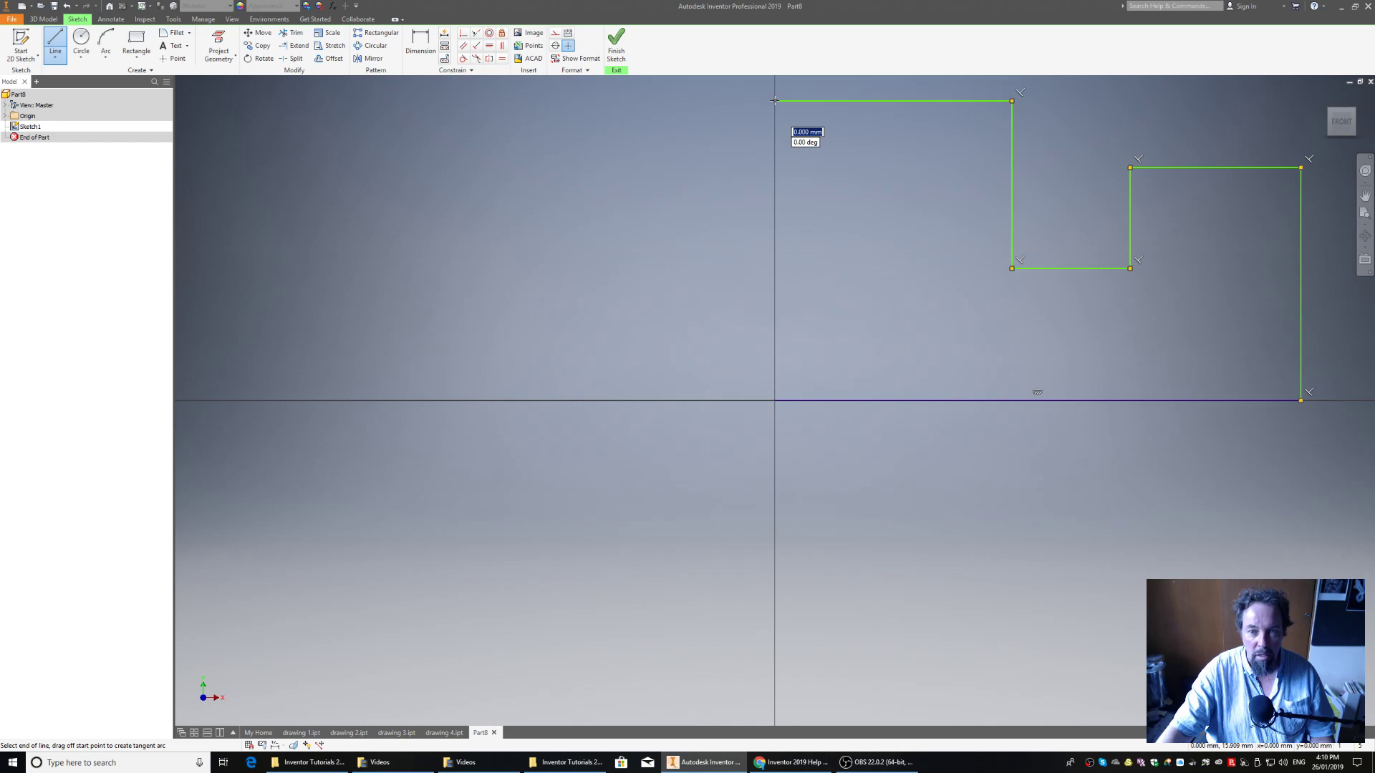
{"action": "left_click", "coordinate": [774, 400]}
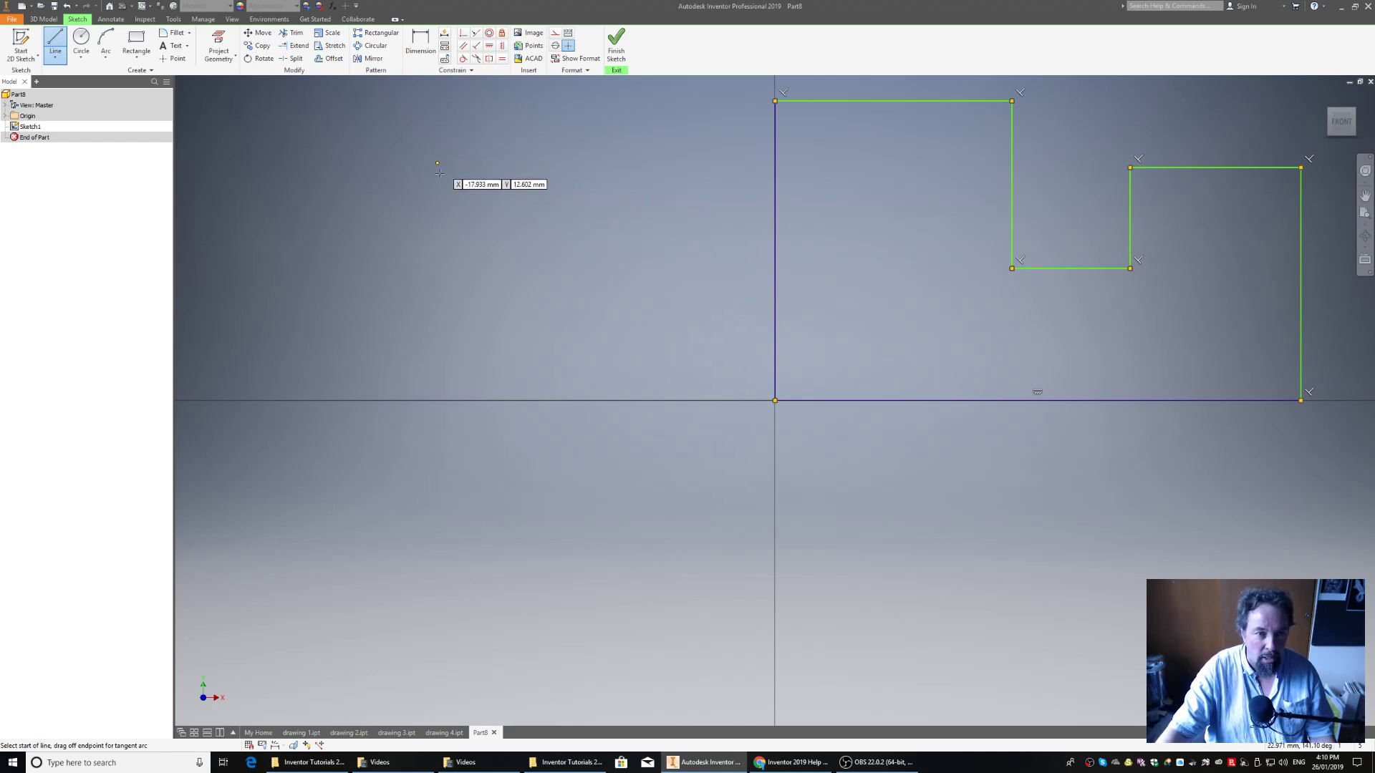
{"action": "right_click", "coordinate": [651, 212]}
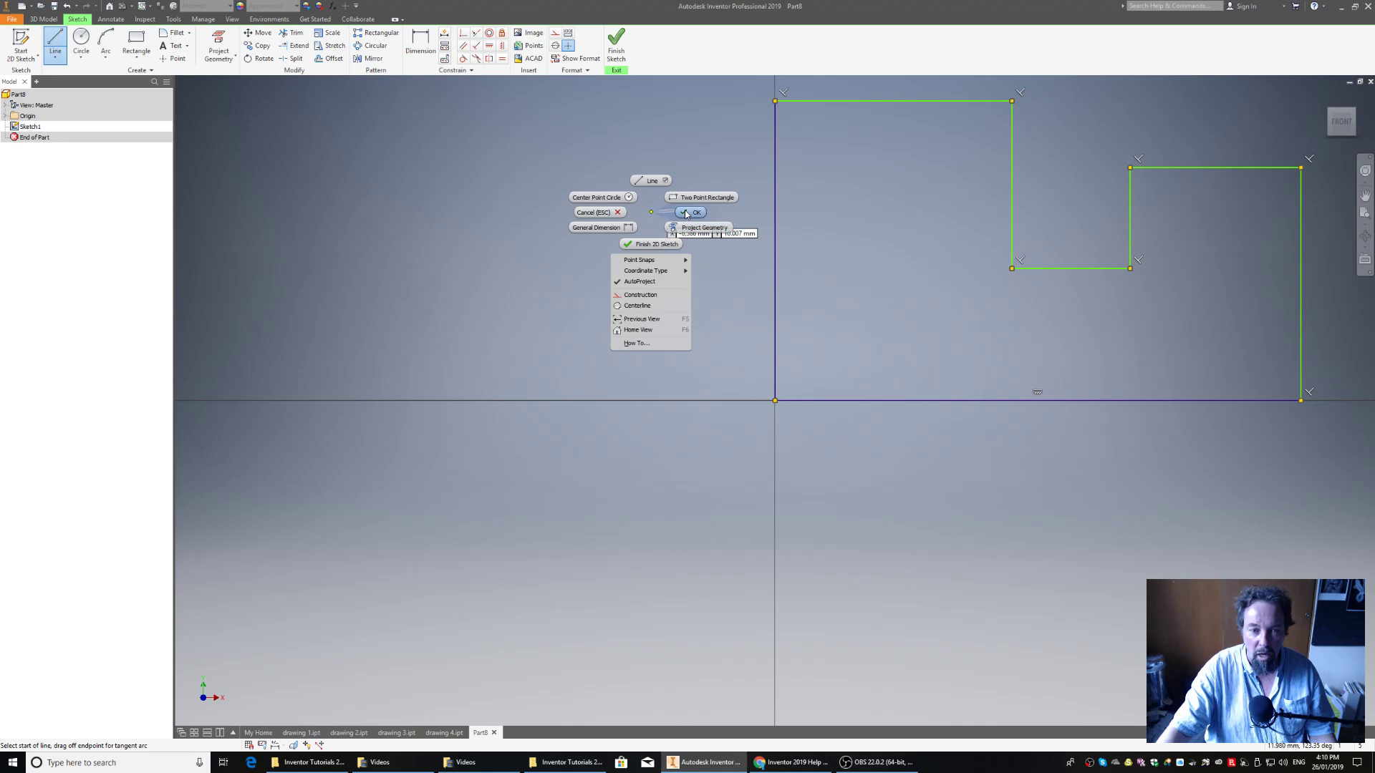
{"action": "left_click", "coordinate": [663, 205]}
Dimension the profile's overall width between its outer left and right vertical edges as 30 mm
{"action": "left_click", "coordinate": [421, 43]}
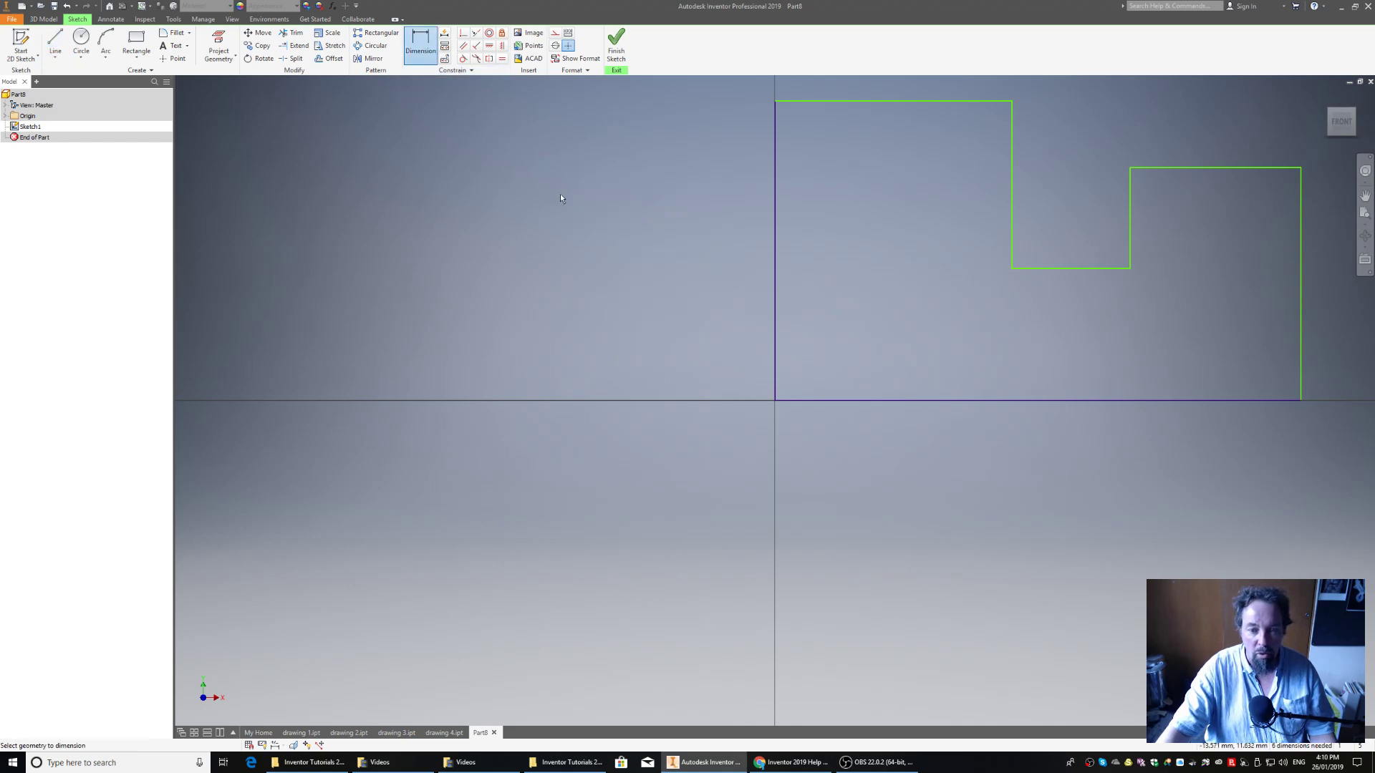
{"action": "left_click", "coordinate": [776, 374]}
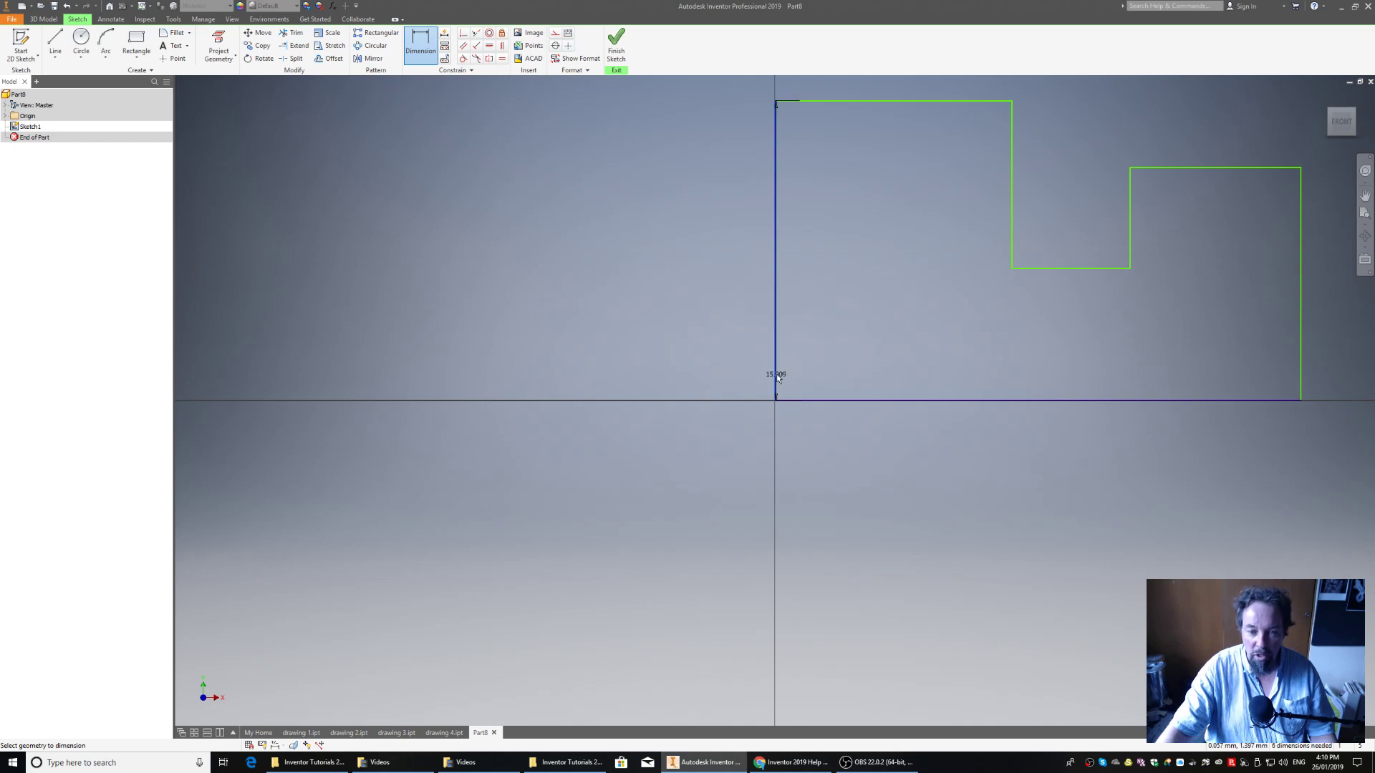
{"action": "left_click", "coordinate": [1300, 368]}
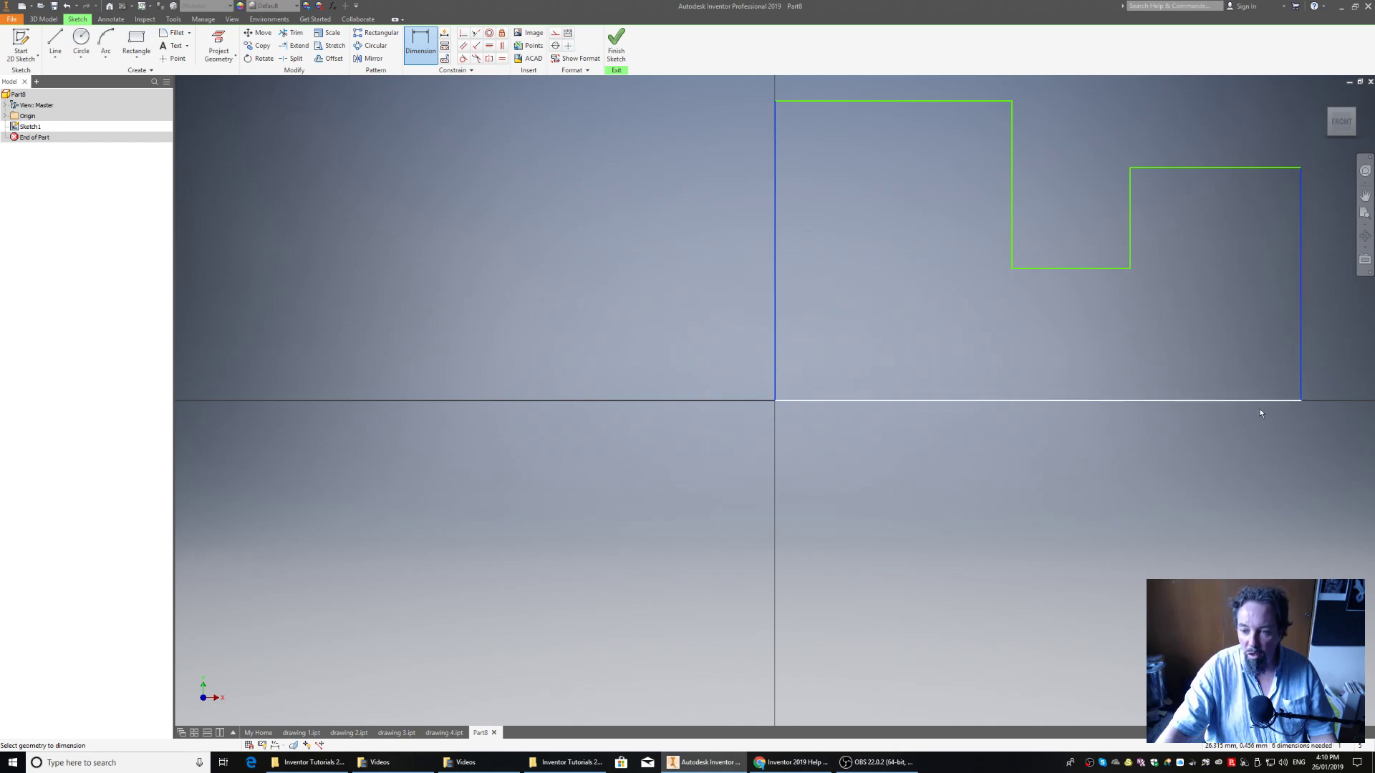
{"action": "left_click", "coordinate": [1045, 530]}
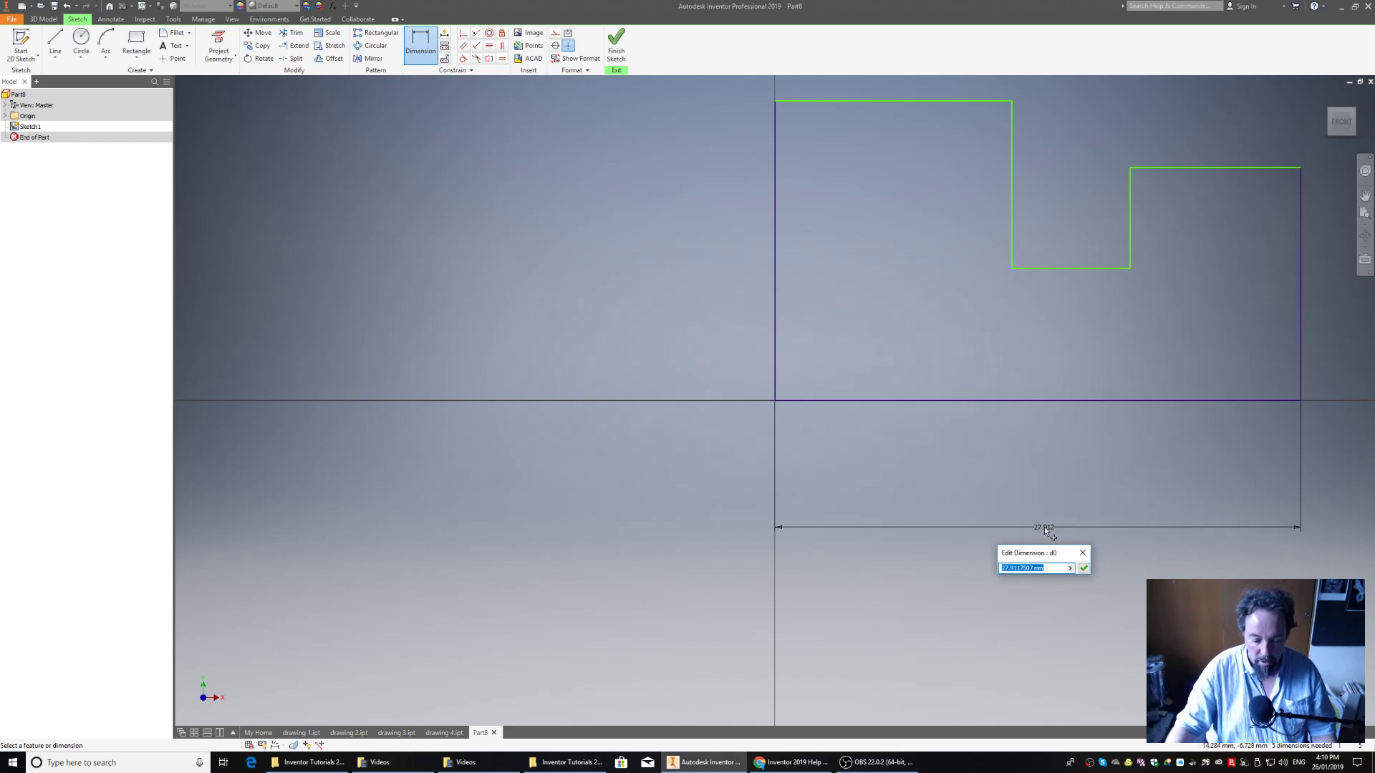
{"action": "type", "text": "30"}
{"action": "key", "text": "Return"}
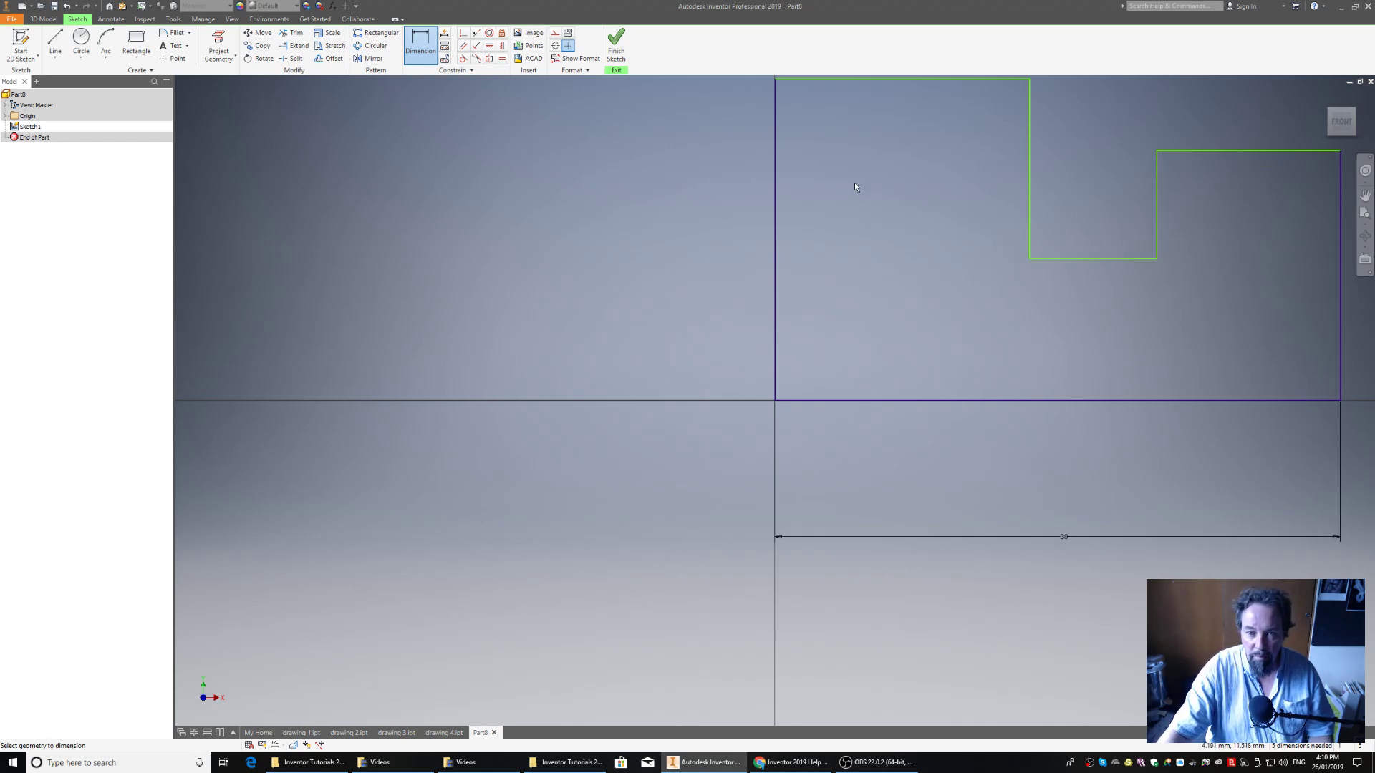
Dimension the height from the baseline to the profile's upper left edge as 20 mm
{"action": "left_click", "coordinate": [852, 80]}
{"action": "left_click", "coordinate": [848, 400]}
{"action": "left_click", "coordinate": [517, 255]}
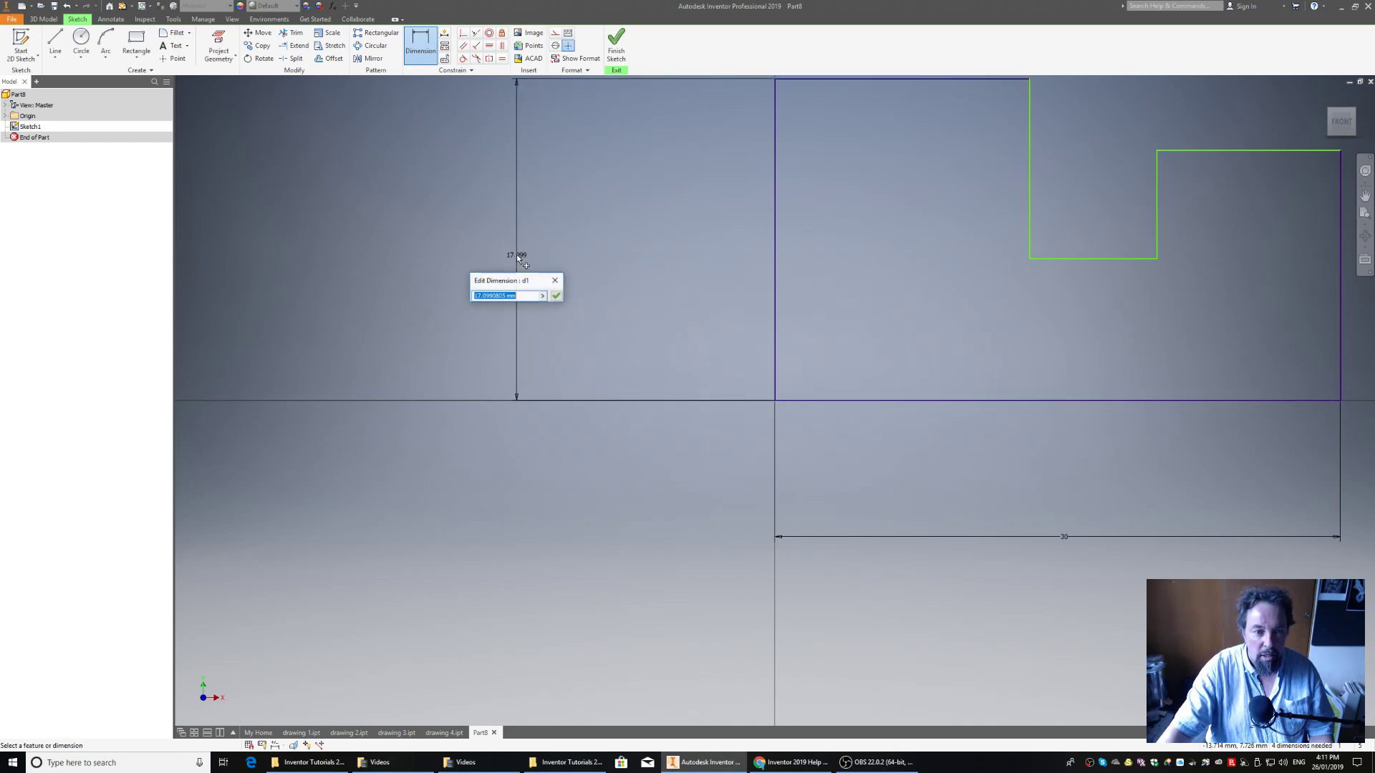
{"action": "type", "text": "20"}
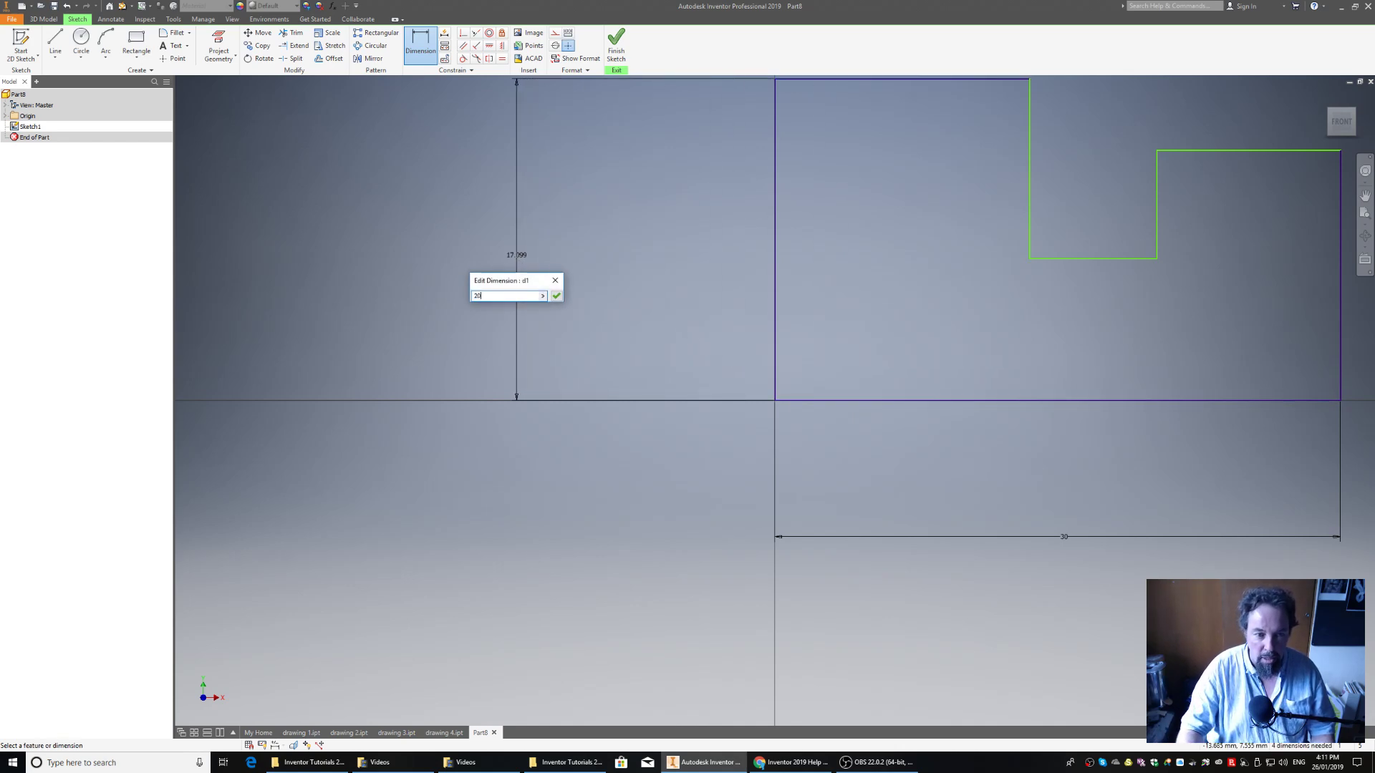
{"action": "key", "text": "Return"}
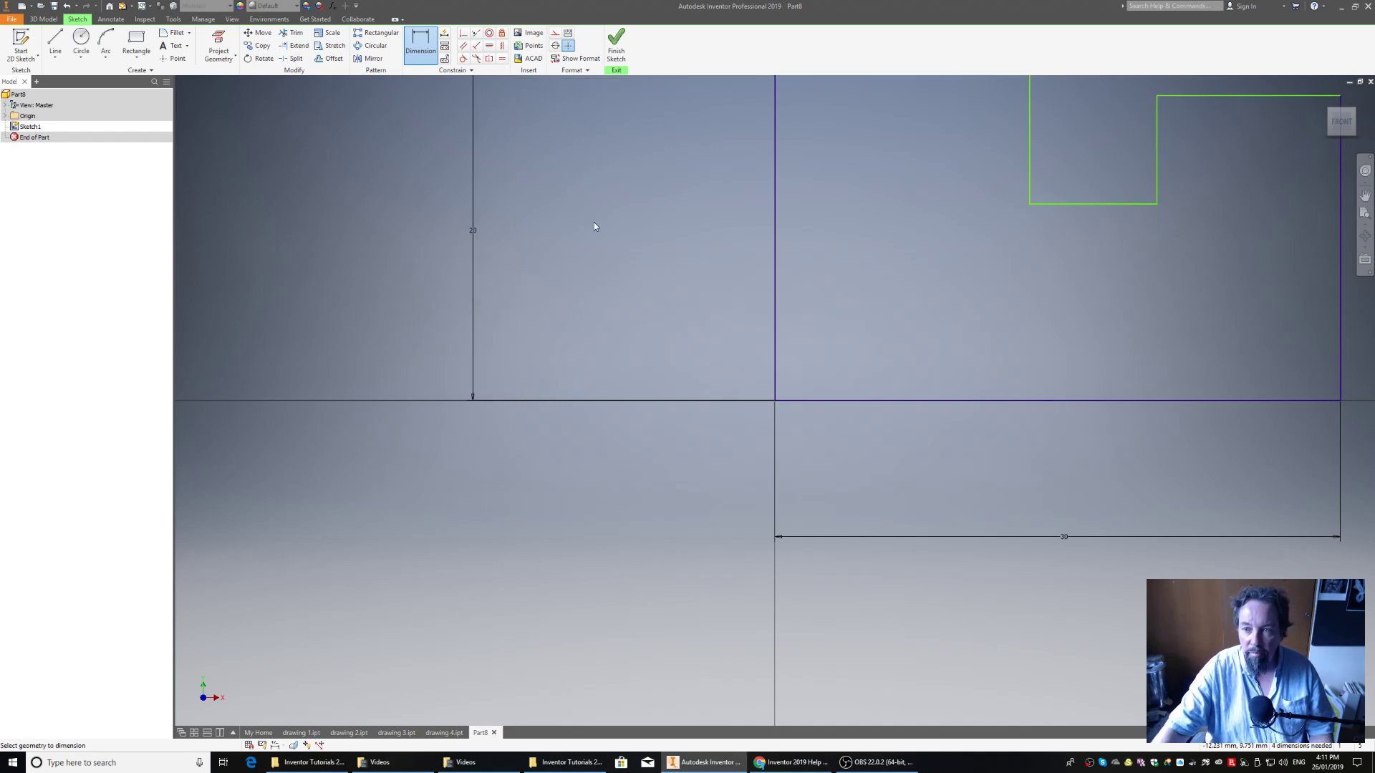
Dimension the height from the baseline to the profile's upper right edge as 20 mm
{"action": "left_click", "coordinate": [1251, 96]}
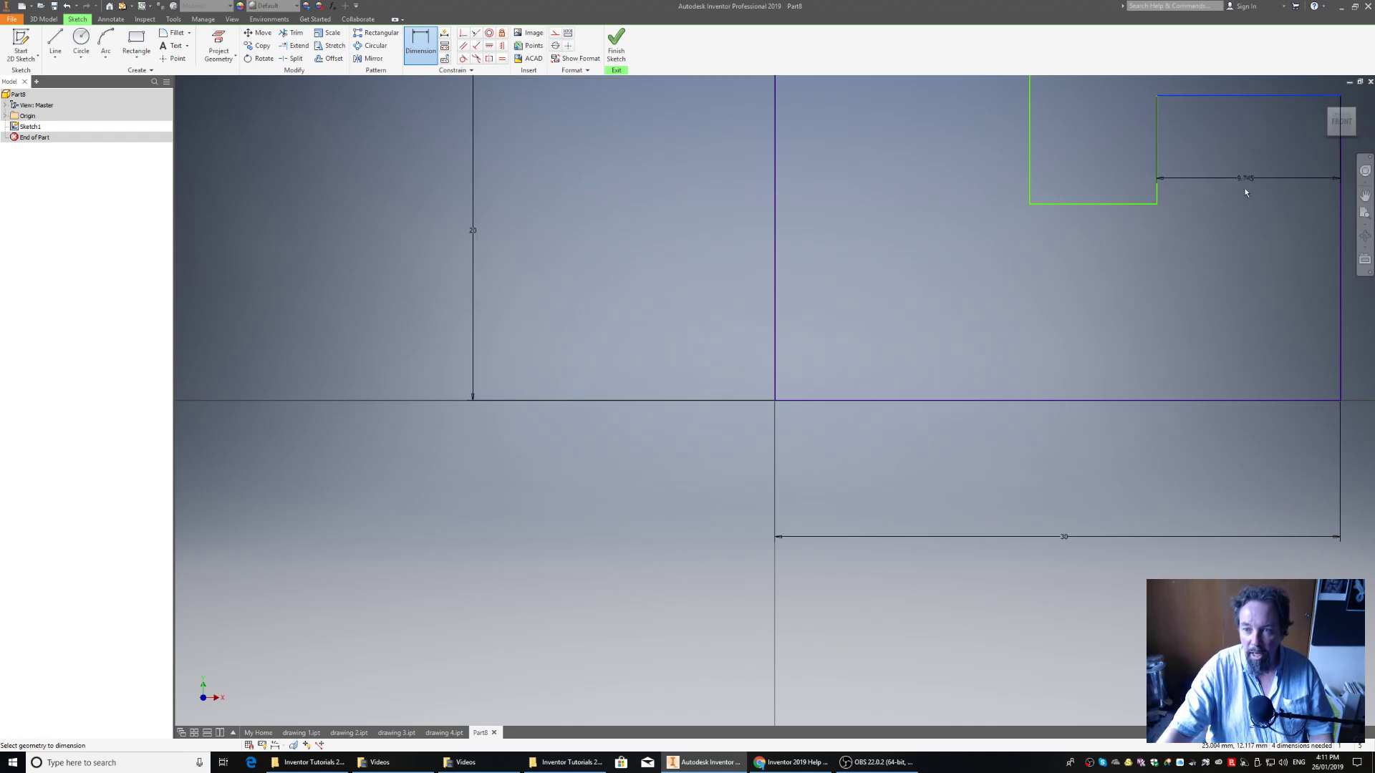
{"action": "left_click", "coordinate": [1249, 401]}
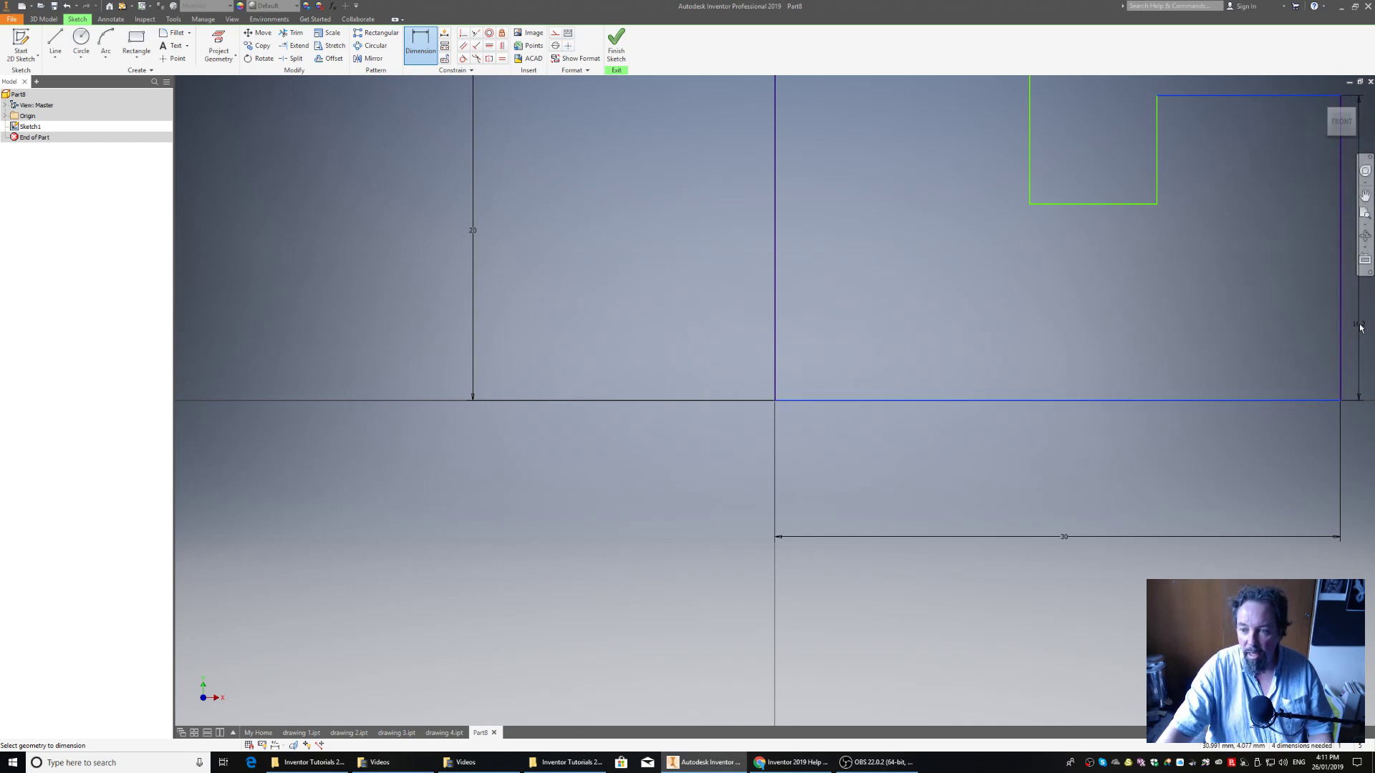
{"action": "left_click", "coordinate": [1362, 326]}
{"action": "type", "text": "20"}
{"action": "key", "text": "Return"}
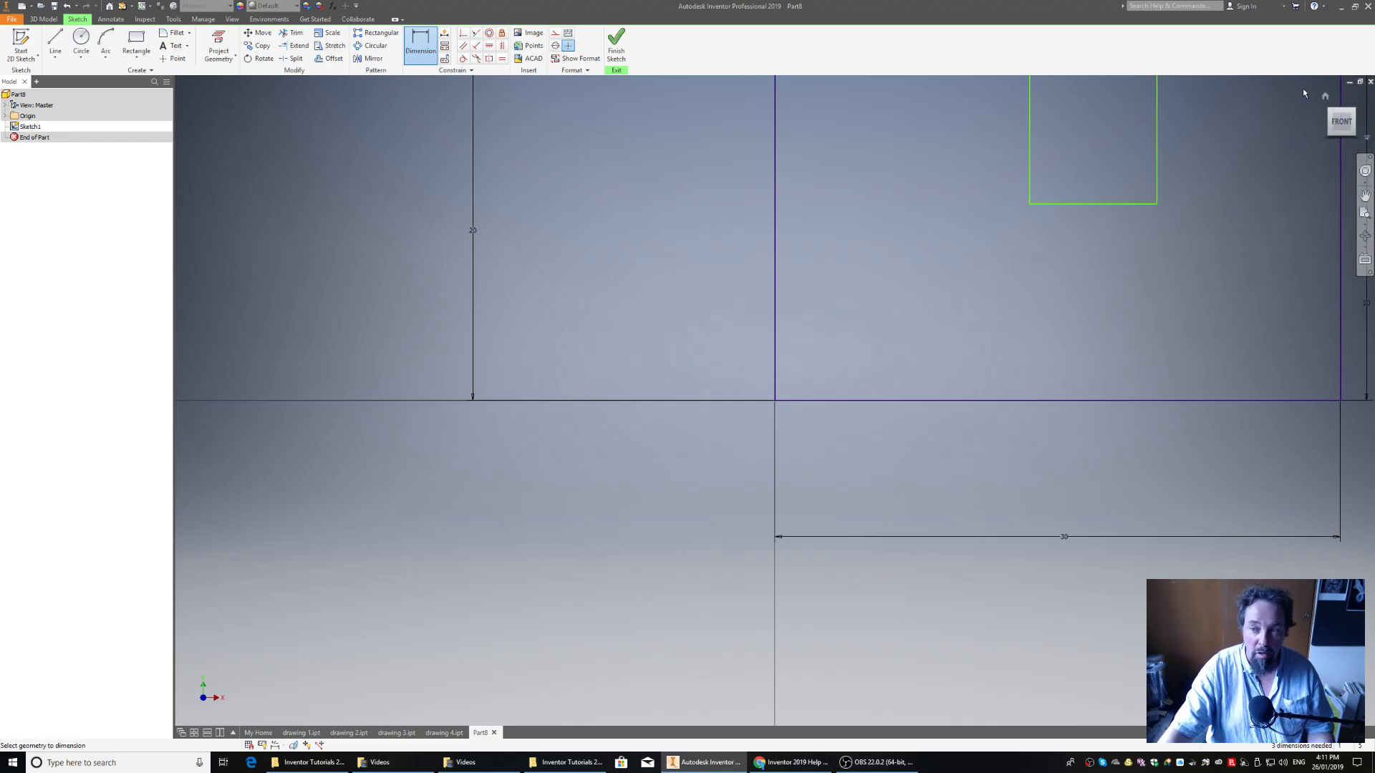
Dimension the notch's width between its two vertical edges as 10 mm
{"action": "left_click", "coordinate": [1346, 123]}
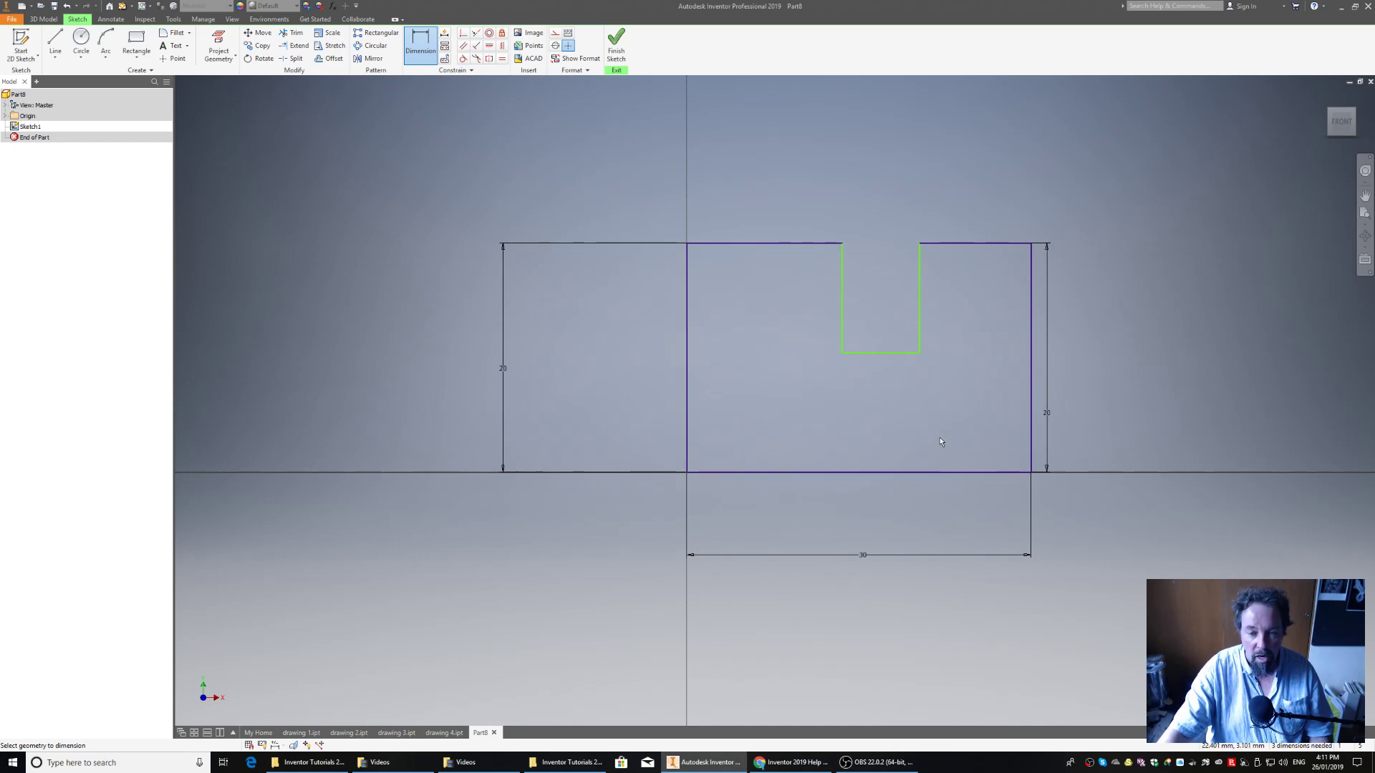
{"action": "left_click", "coordinate": [841, 309]}
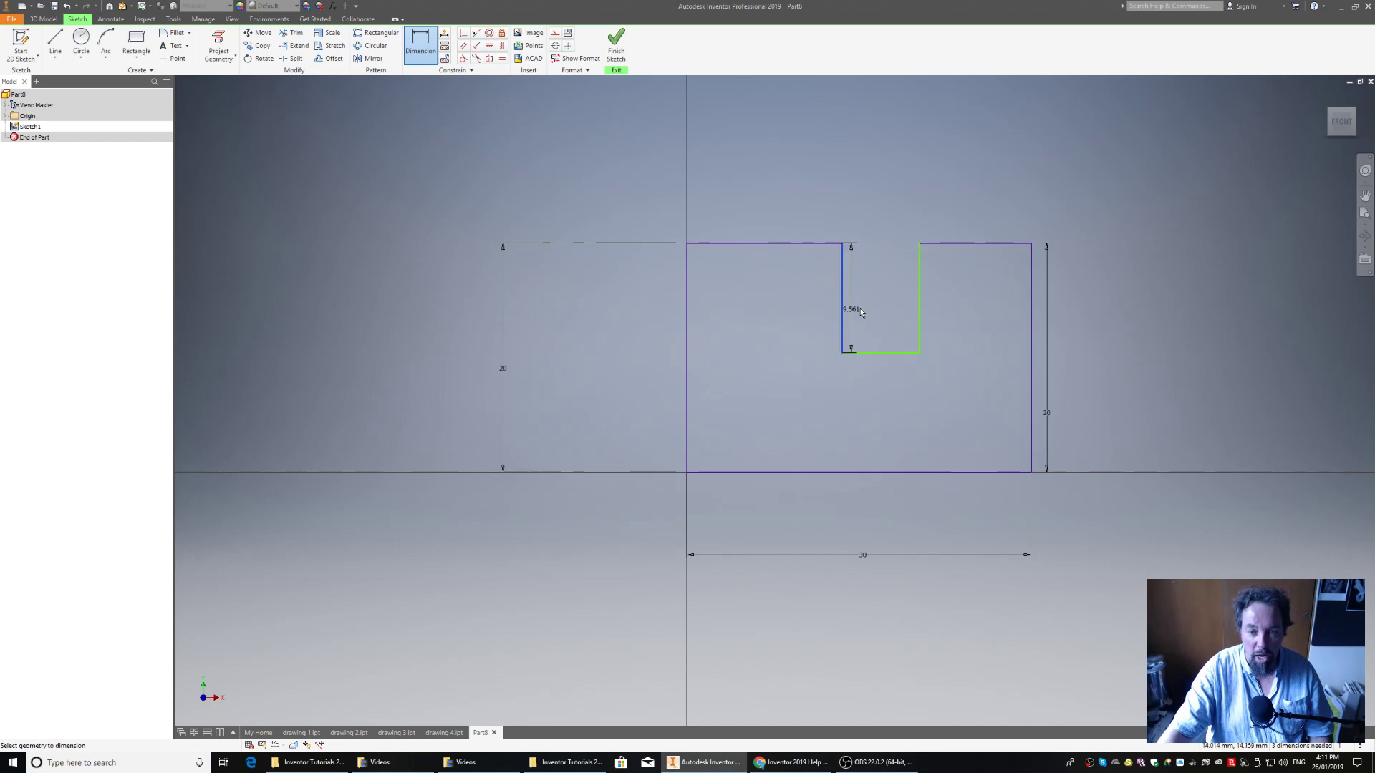
{"action": "left_click", "coordinate": [920, 305]}
{"action": "left_click", "coordinate": [881, 156]}
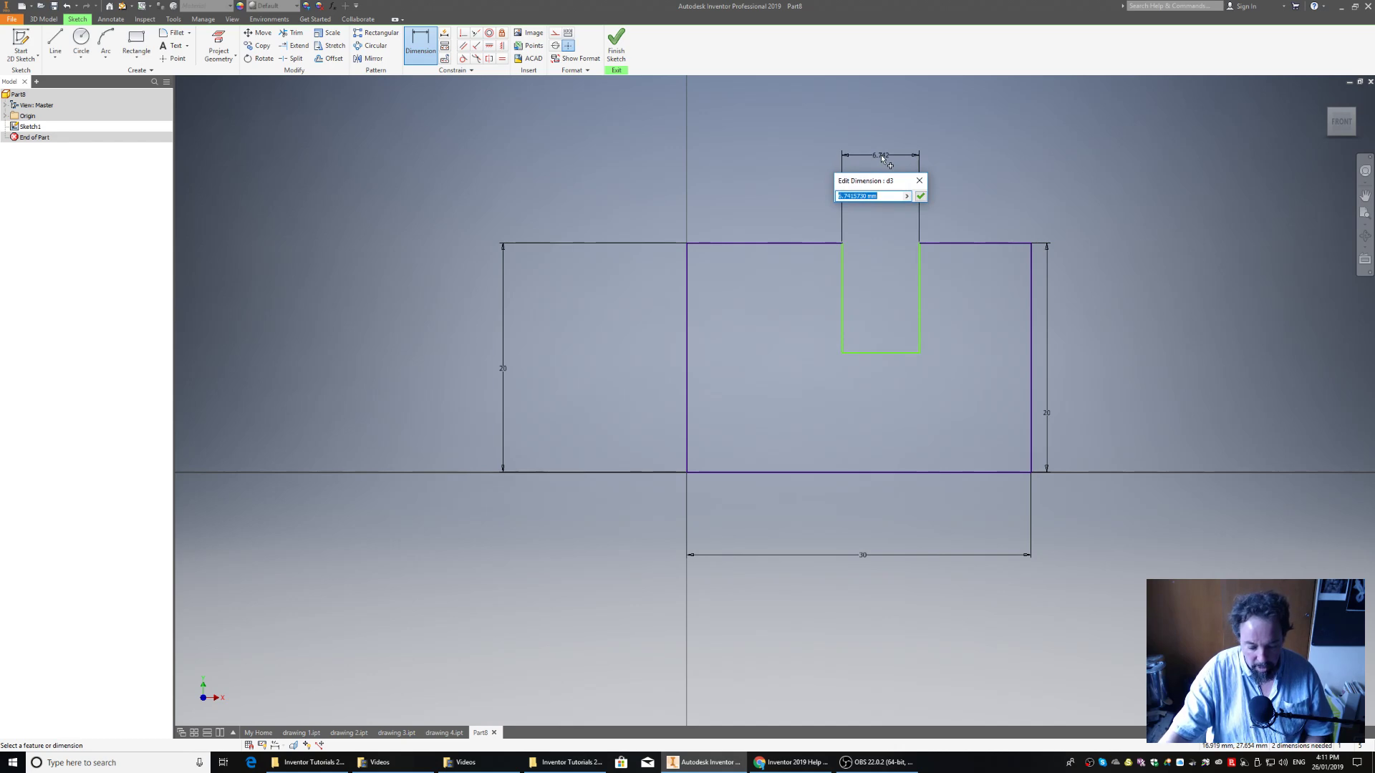
{"action": "type", "text": "10"}
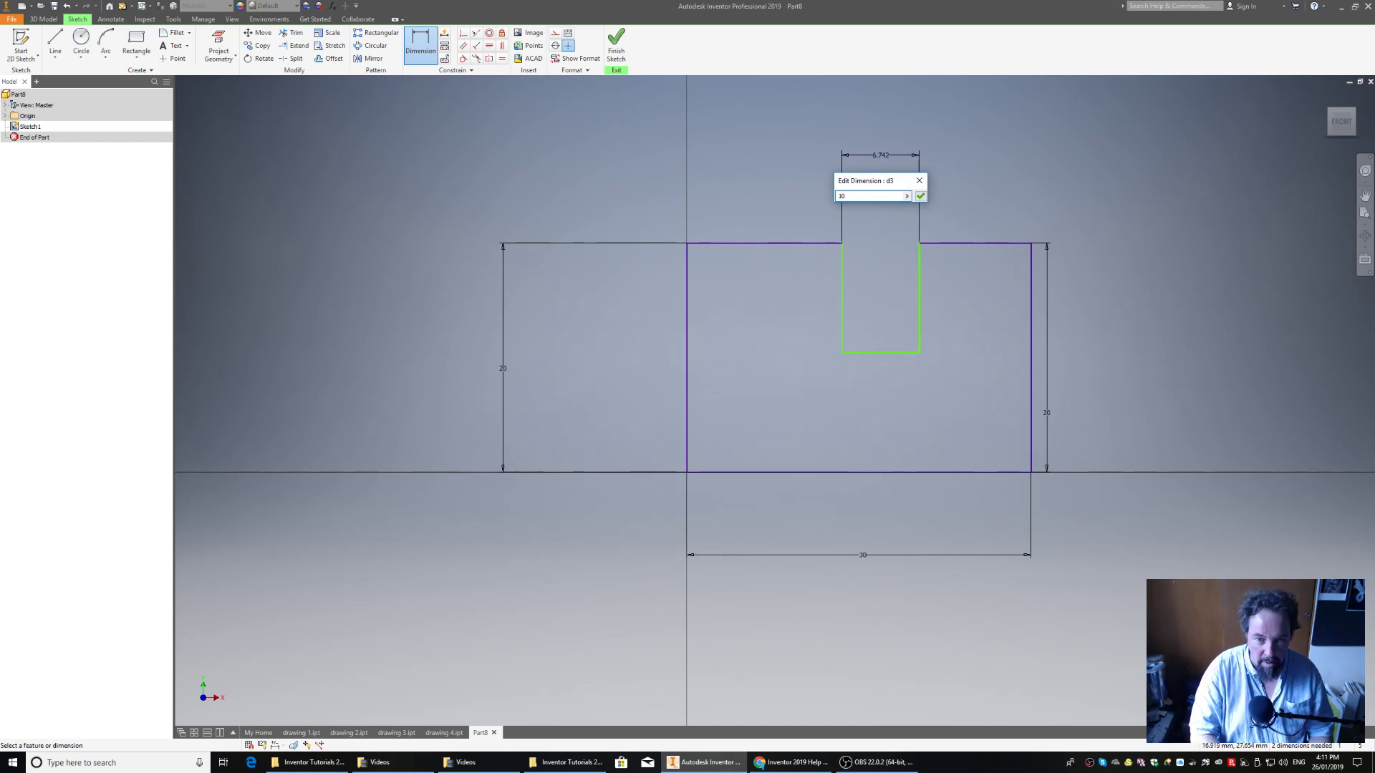
{"action": "key", "text": "Return"}
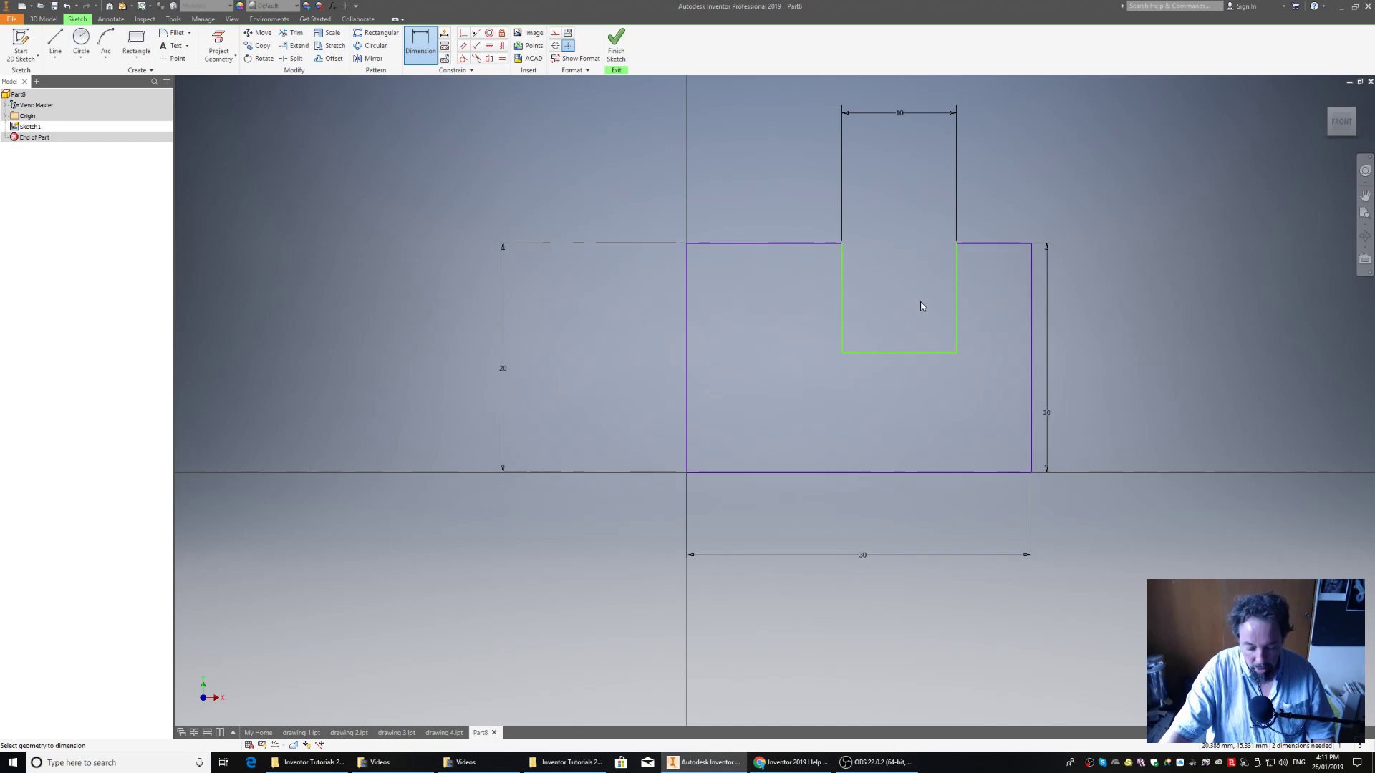
Dimension the distance from the profile's baseline to the notch's floor as 10 mm
{"action": "left_click", "coordinate": [913, 352]}
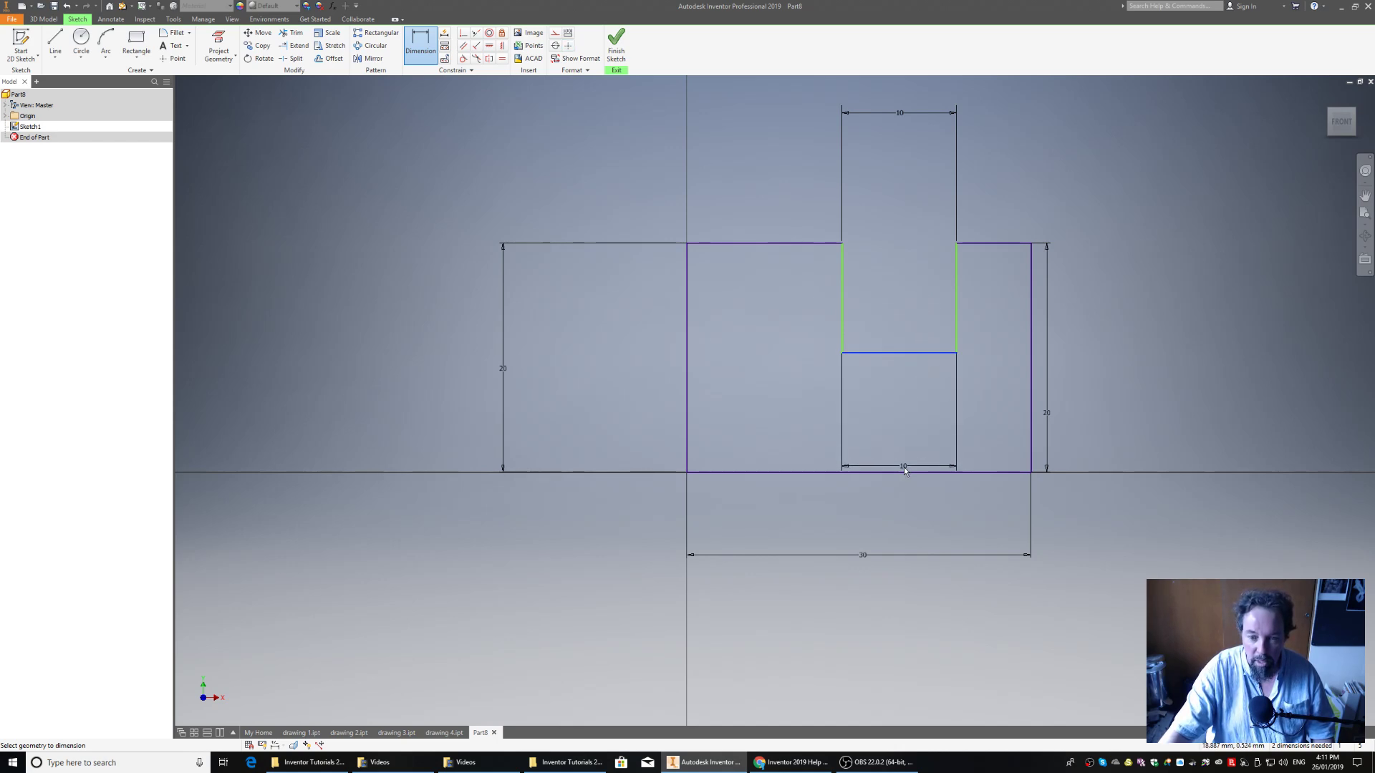
{"action": "left_click", "coordinate": [904, 473]}
{"action": "left_click", "coordinate": [1151, 422]}
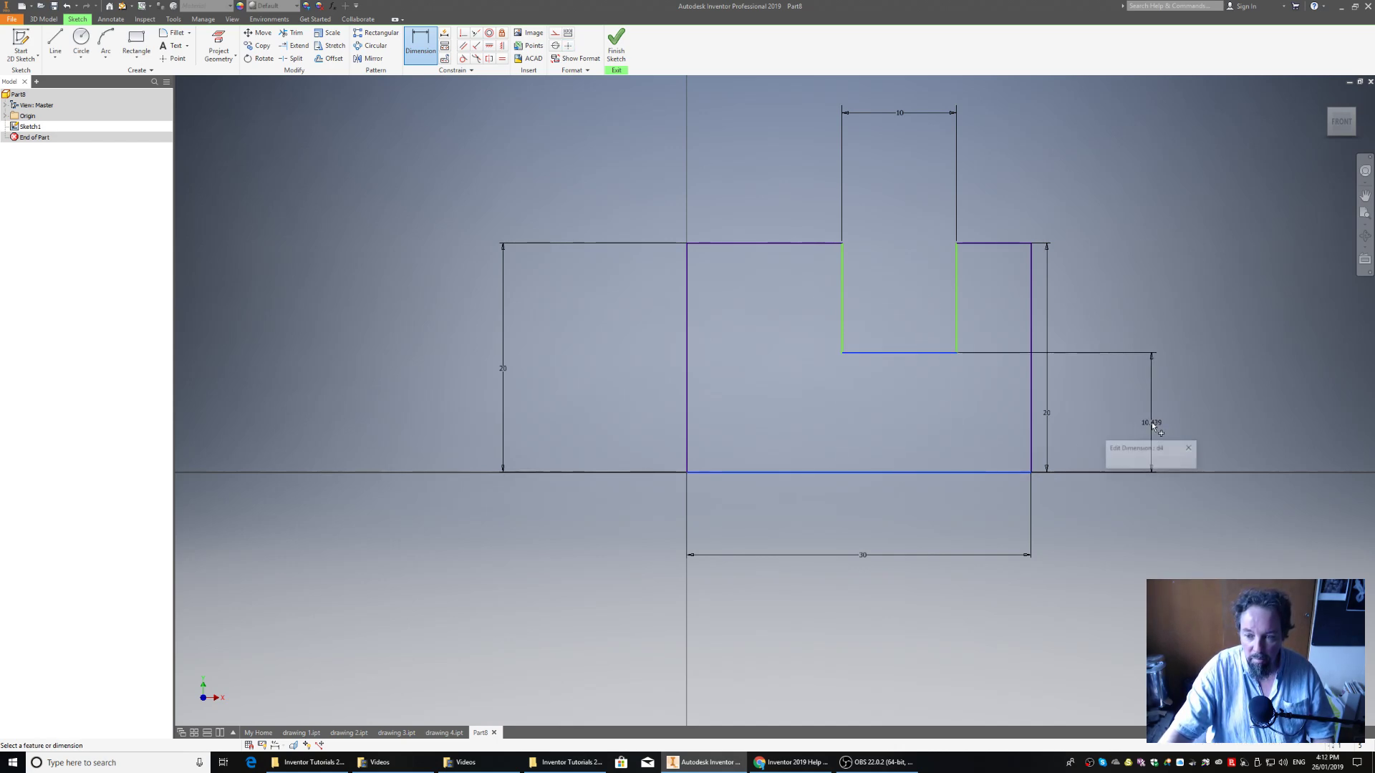
{"action": "type", "text": "10"}
{"action": "key", "text": "Return"}
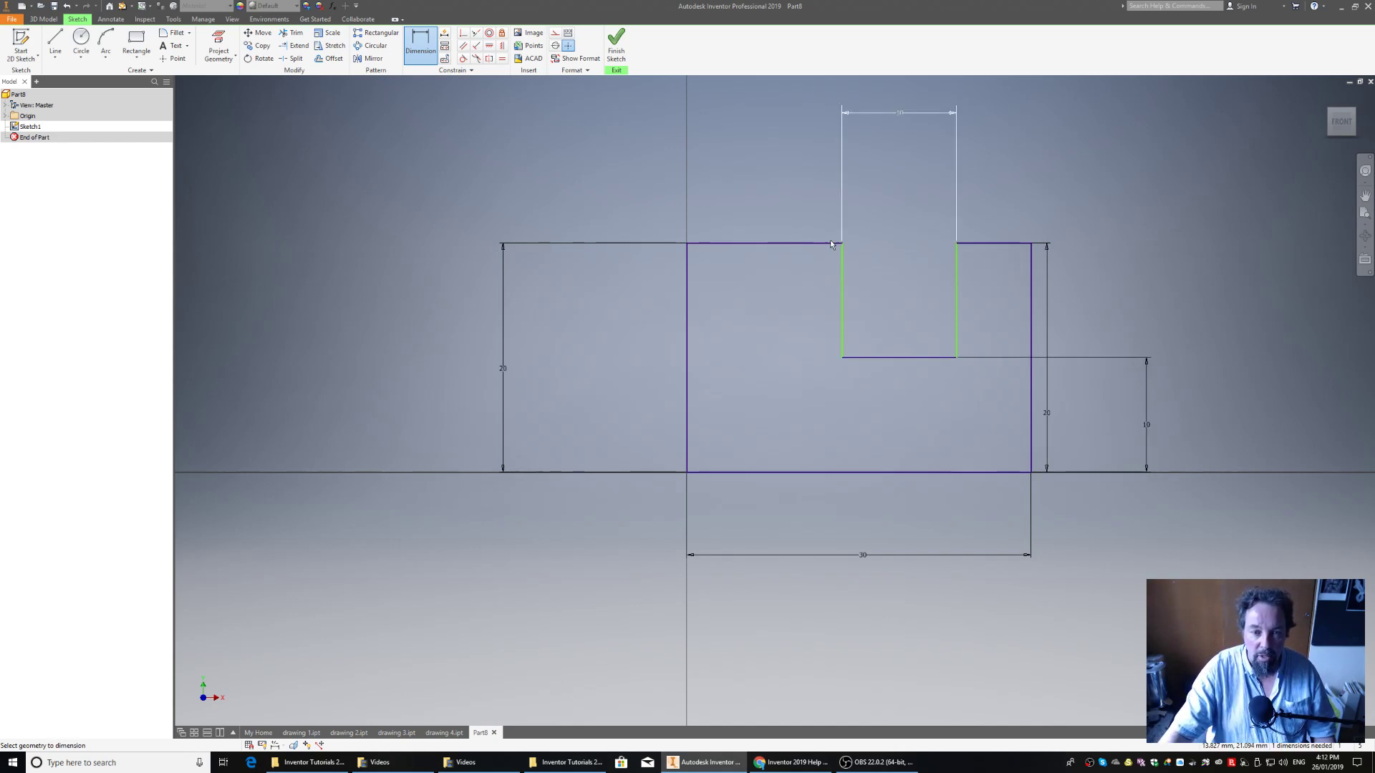
Dimension the horizontal distance from the profile's left edge to the notch's left edge as 10 mm
{"action": "left_click", "coordinate": [687, 299]}
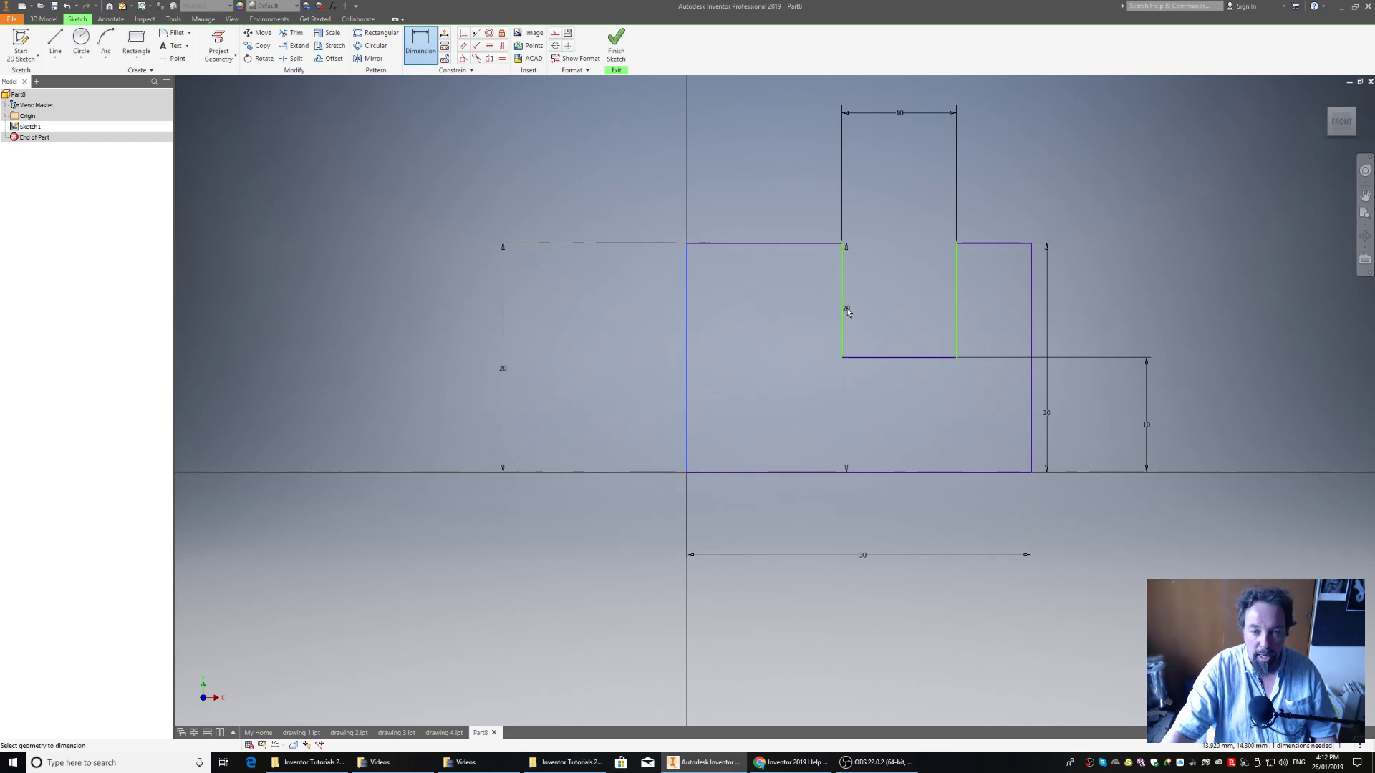
{"action": "left_click", "coordinate": [843, 310]}
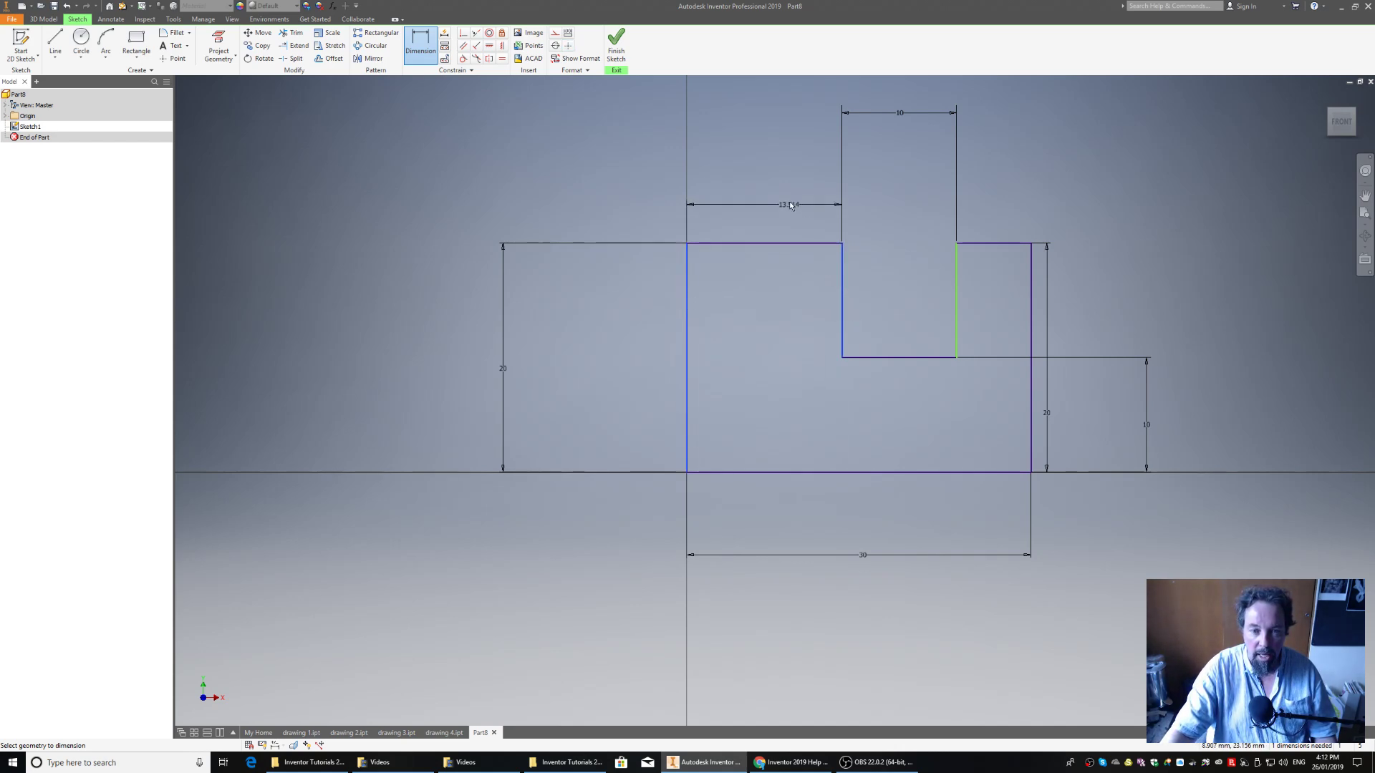
{"action": "left_click", "coordinate": [790, 160]}
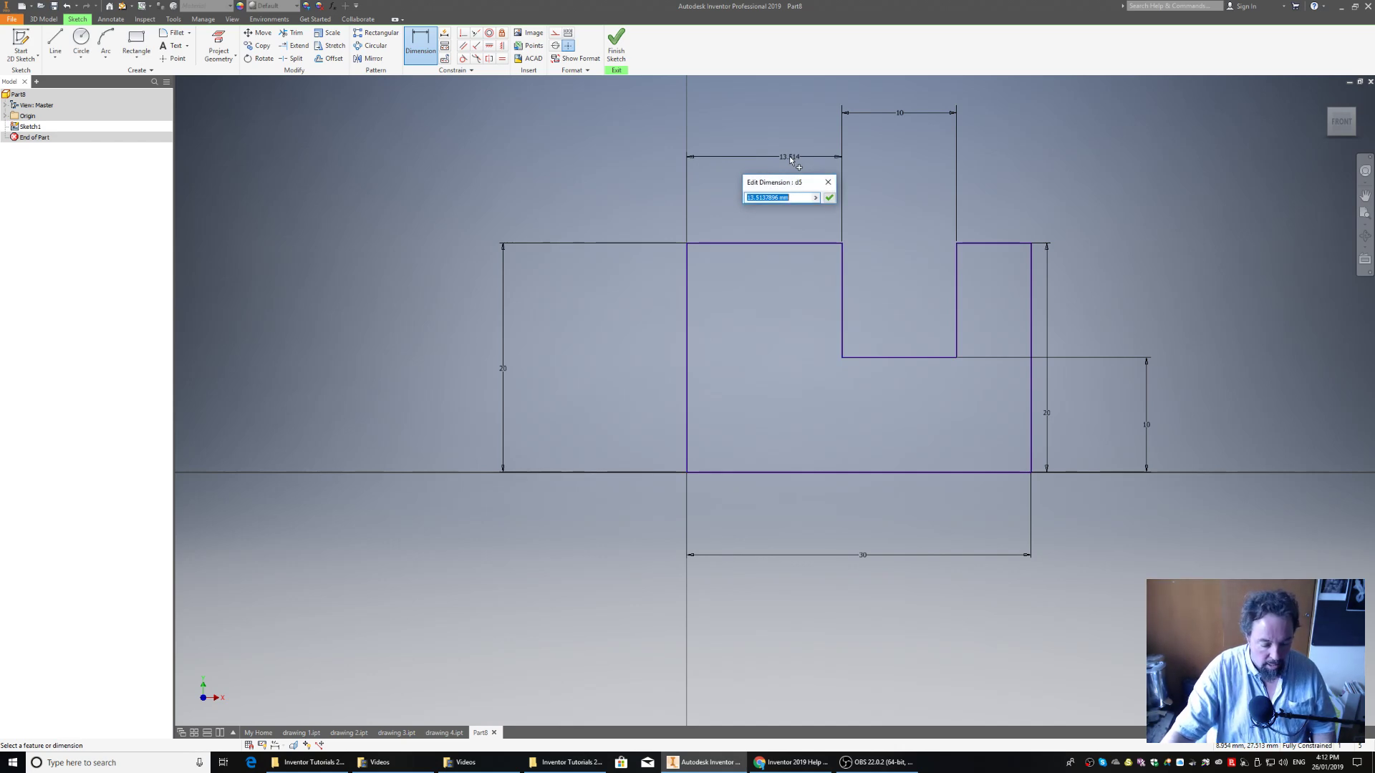
{"action": "type", "text": "10"}
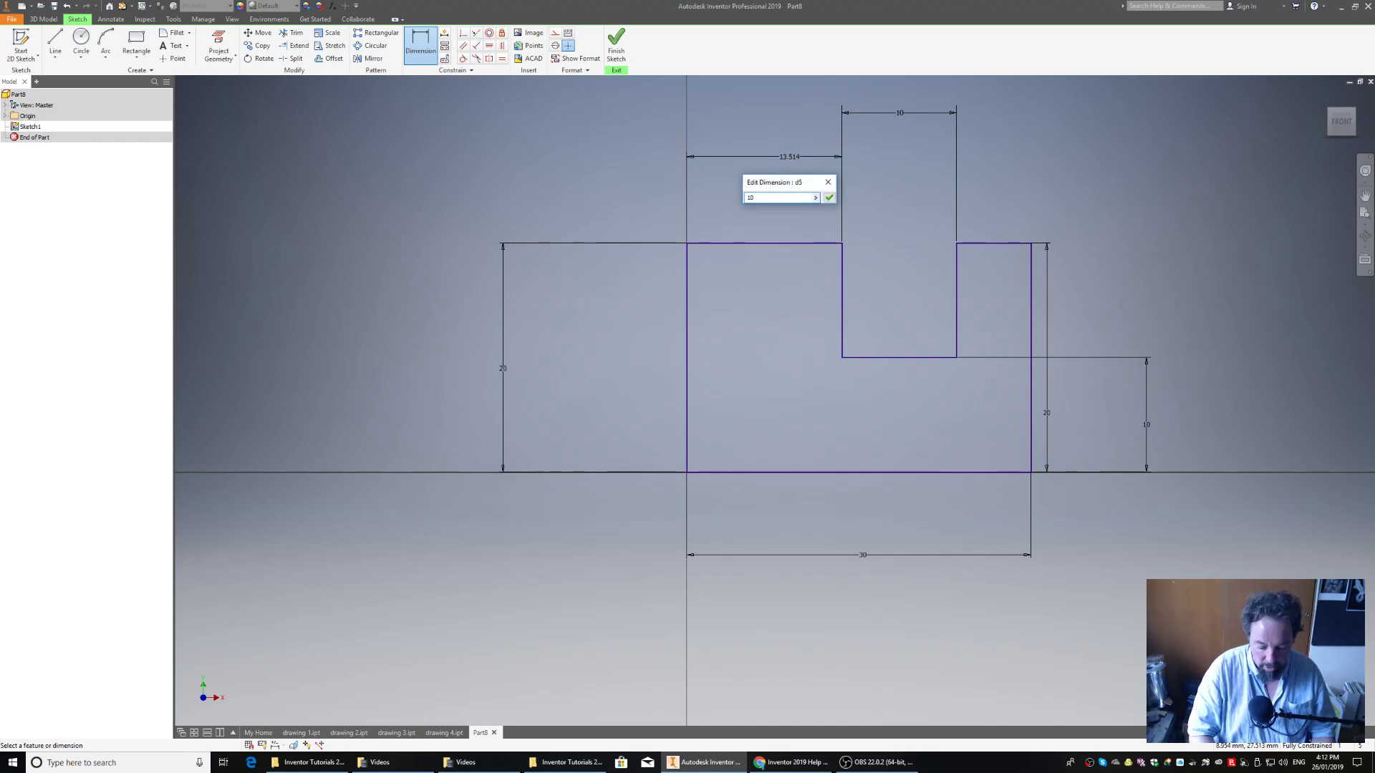
{"action": "key", "text": "Return"}
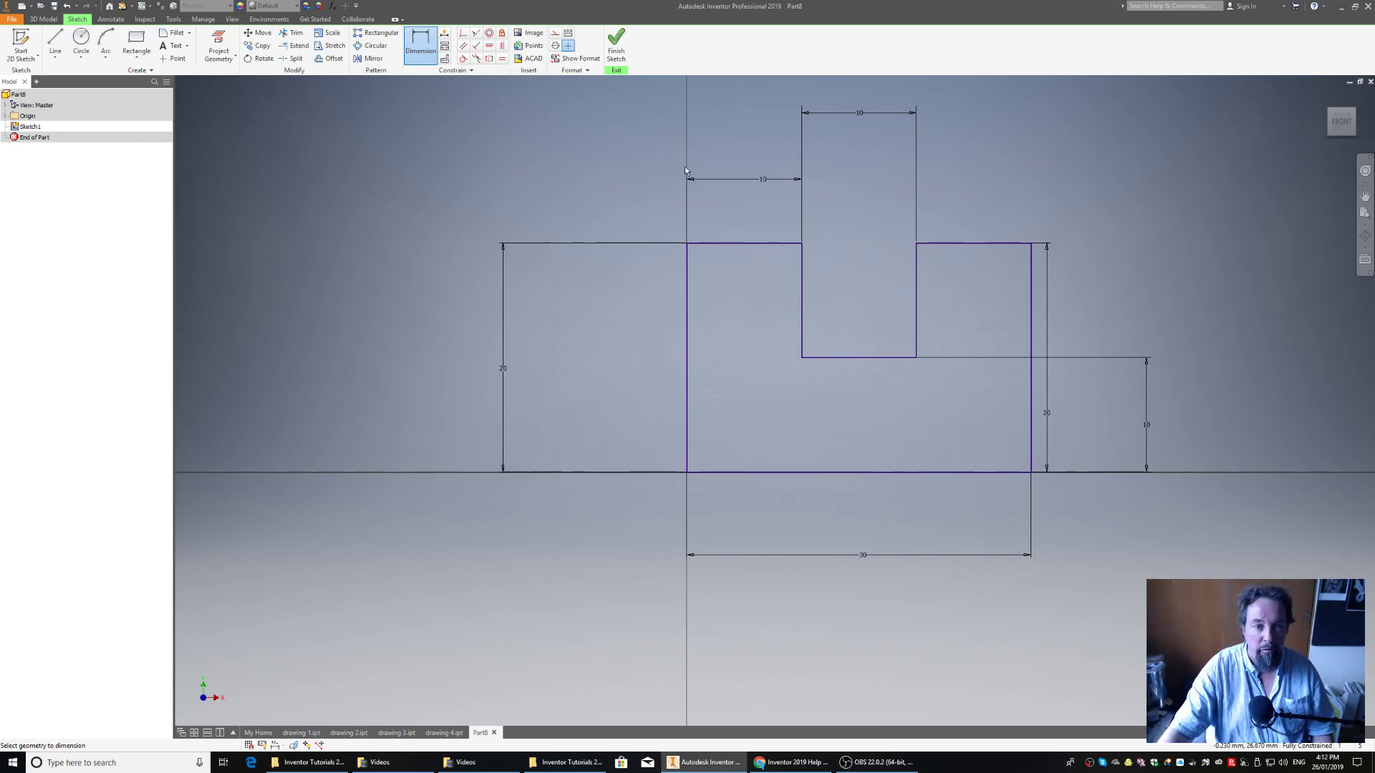
Finish the sketch and extrude the notched profile 50 mm into a solid
{"action": "left_click", "coordinate": [615, 47]}
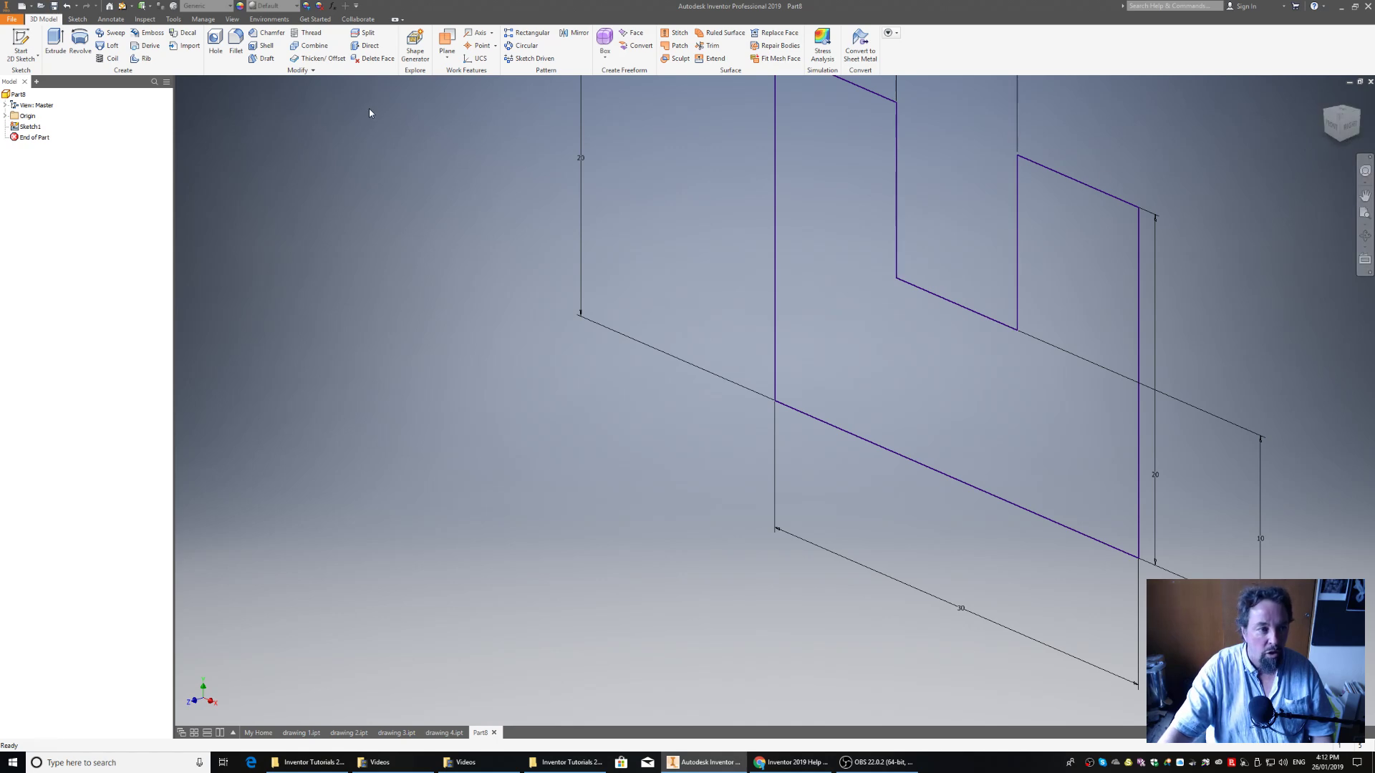
{"action": "left_click", "coordinate": [56, 45]}
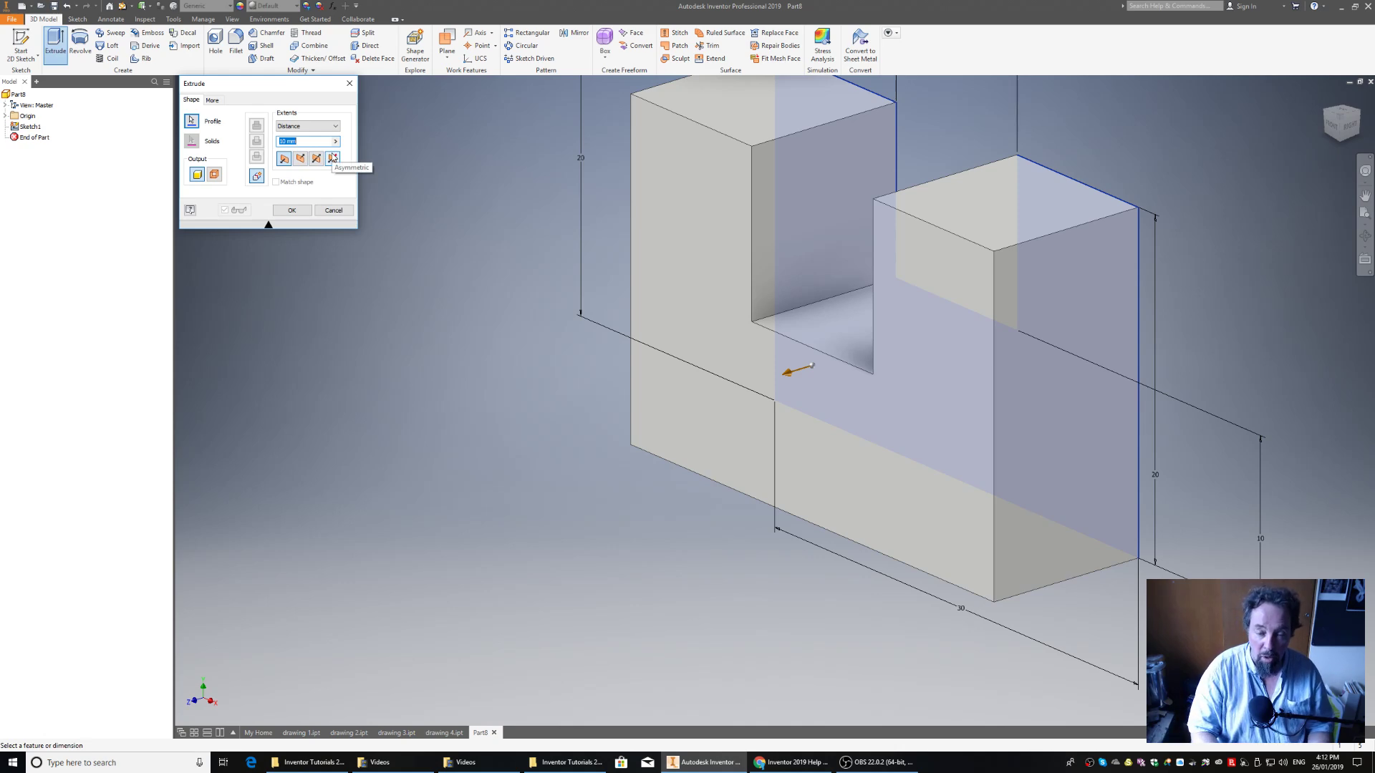
{"action": "type", "text": "50"}
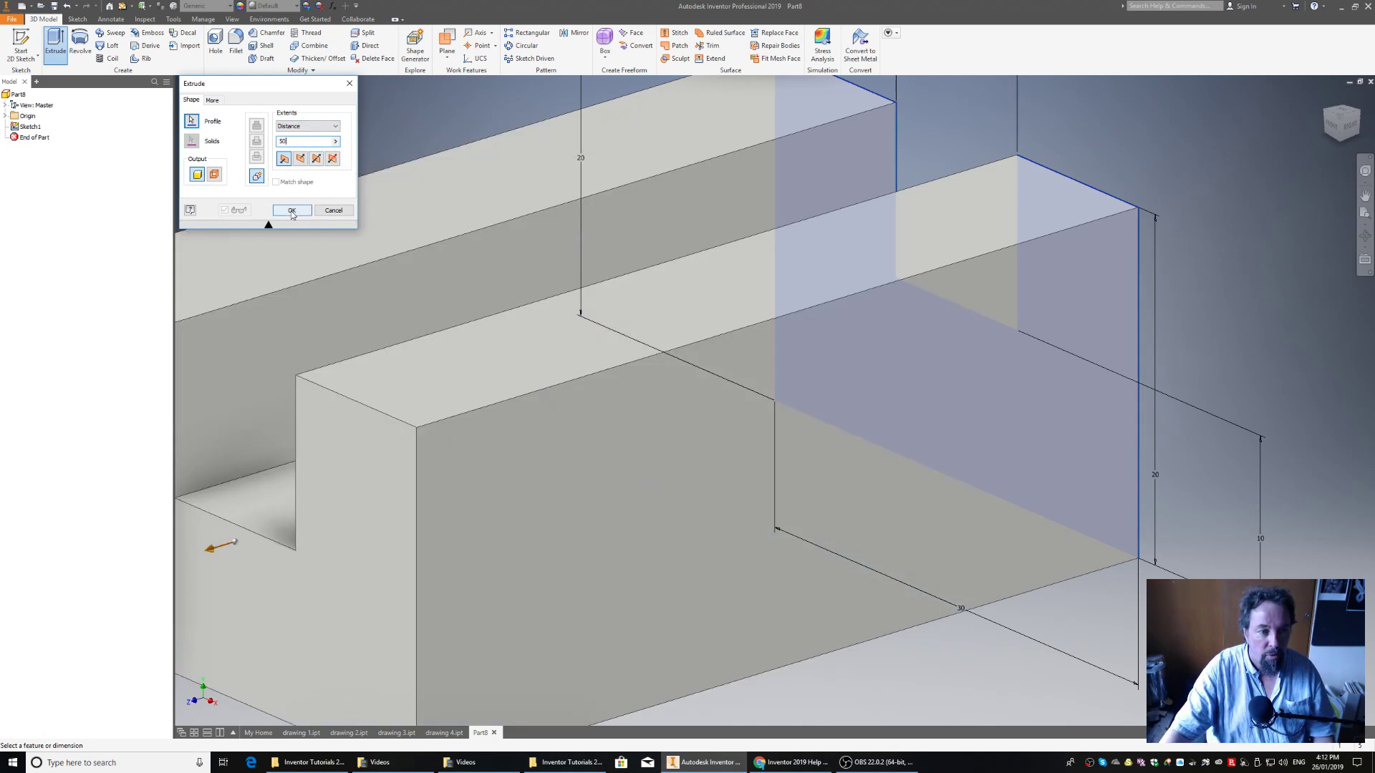
{"action": "left_click", "coordinate": [291, 212]}
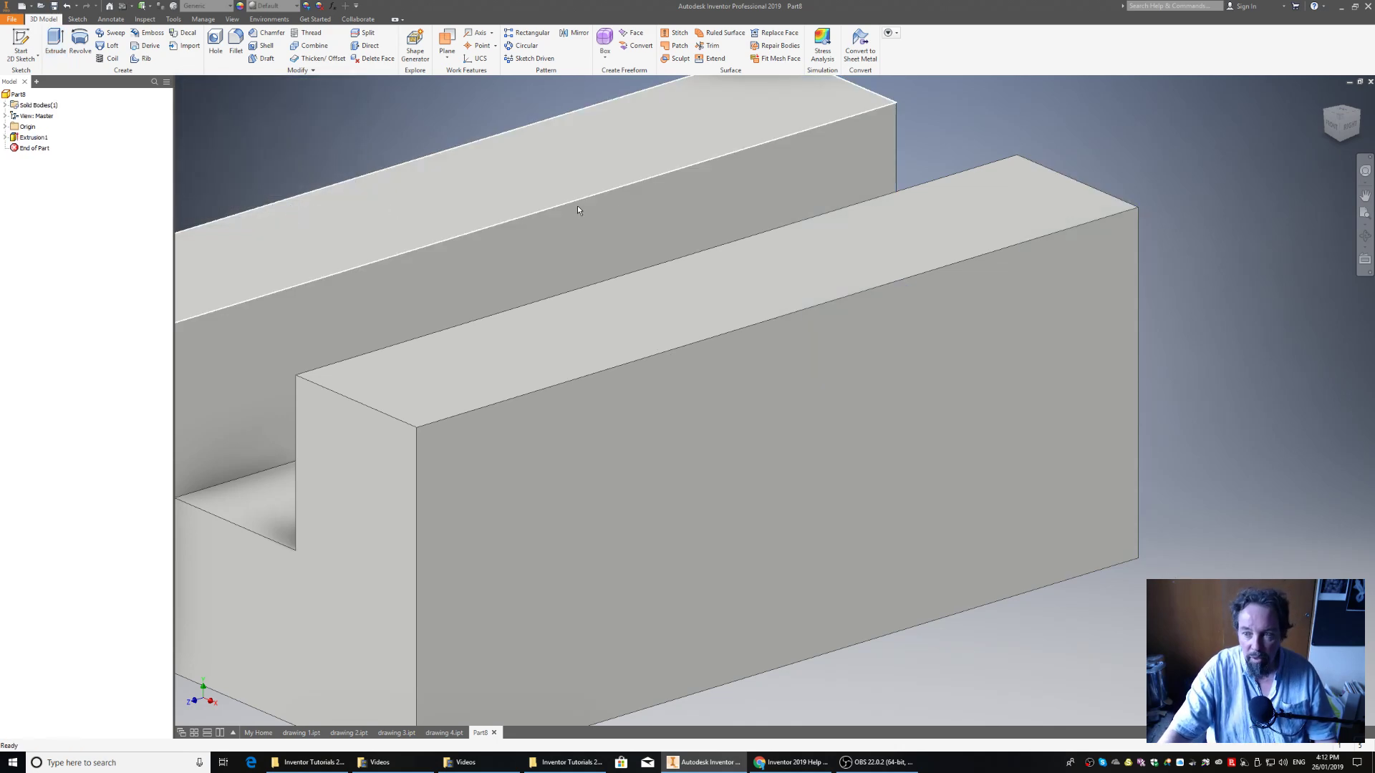
Save the part under the name "drawing 5" in the Inventor Tutorials 2019 folder
{"action": "left_click", "coordinate": [1345, 123]}
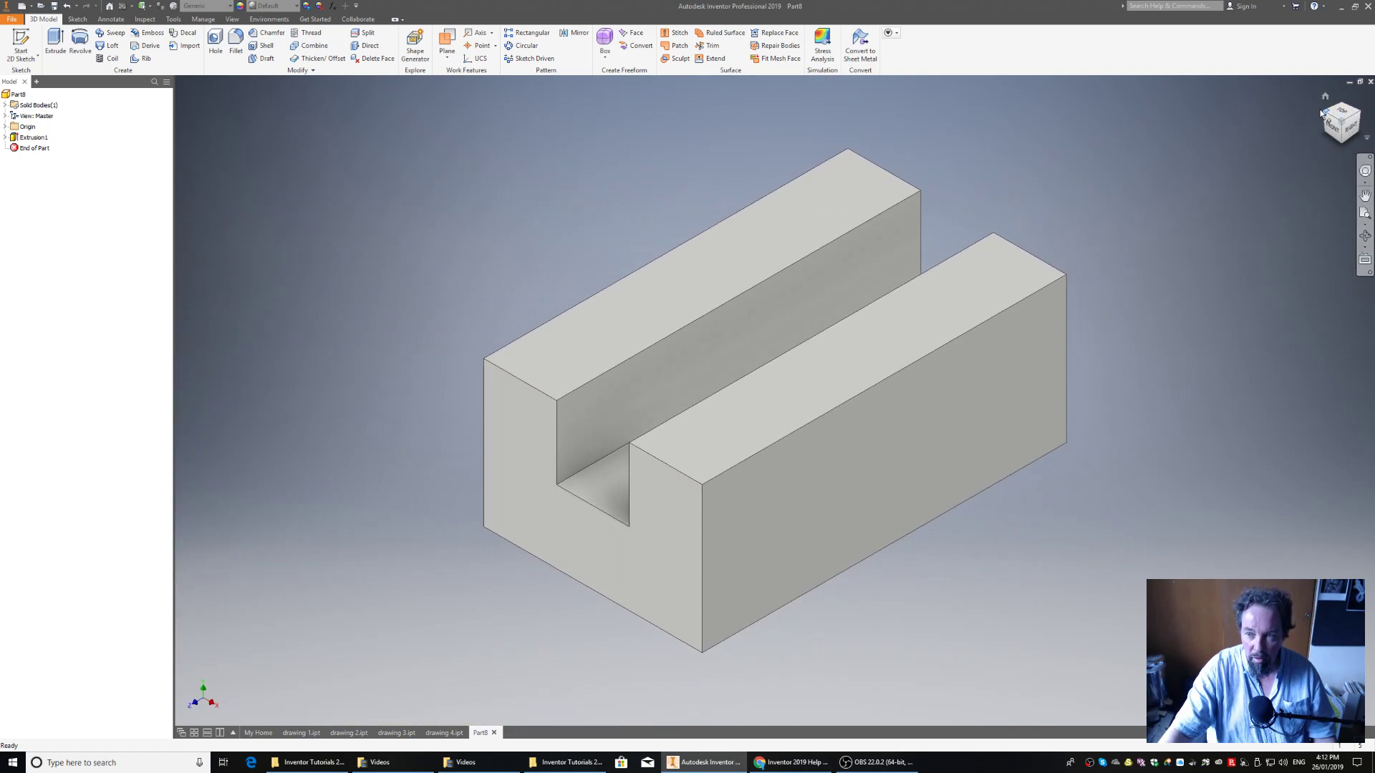
{"action": "left_click", "coordinate": [1325, 113]}
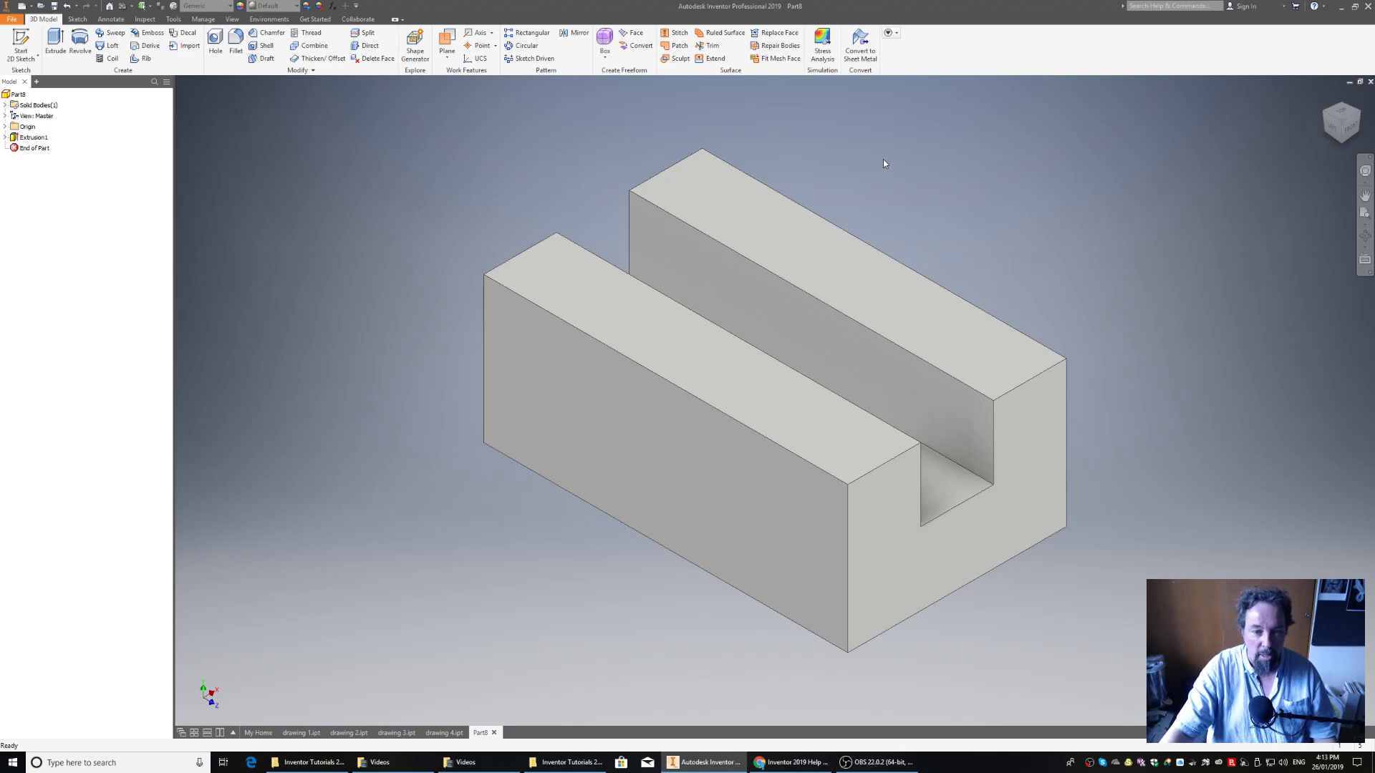
{"action": "left_click", "coordinate": [11, 19]}
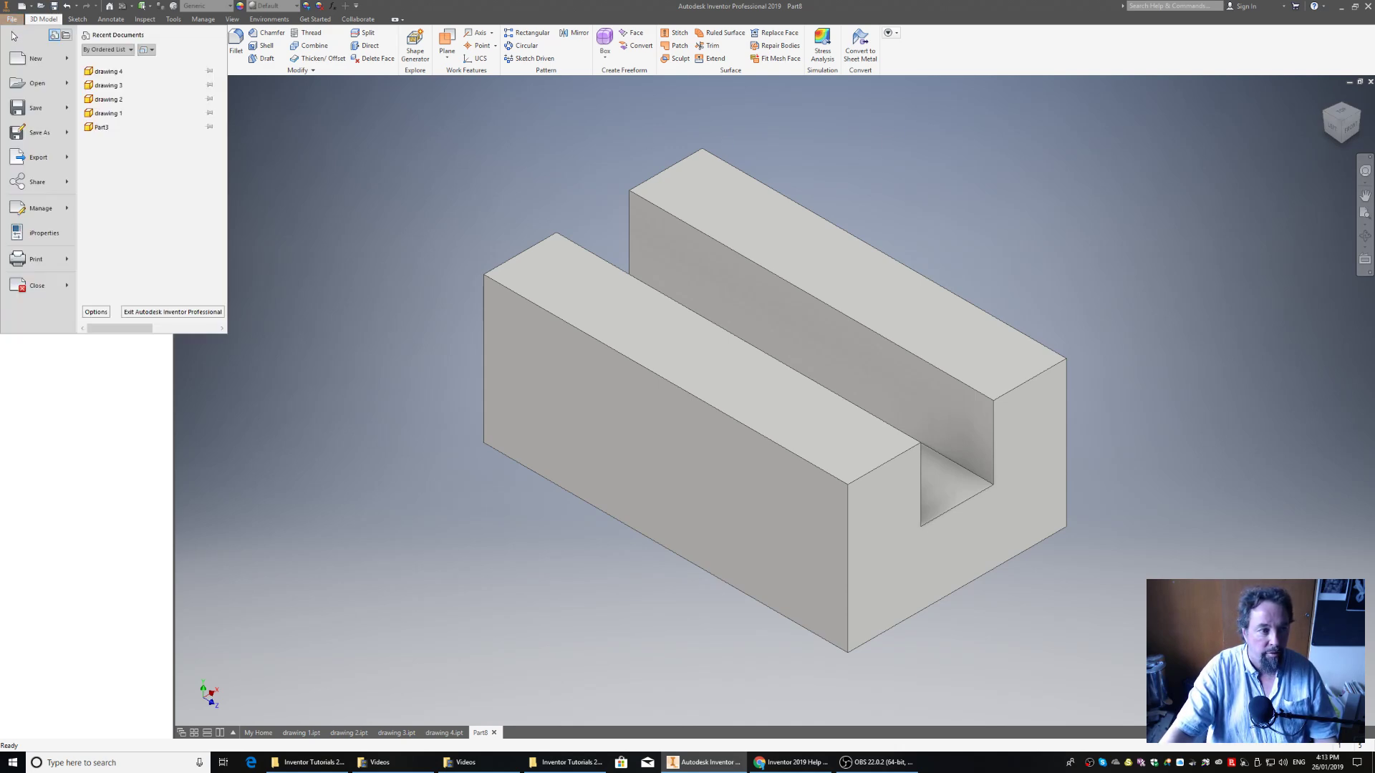
{"action": "left_click", "coordinate": [37, 132]}
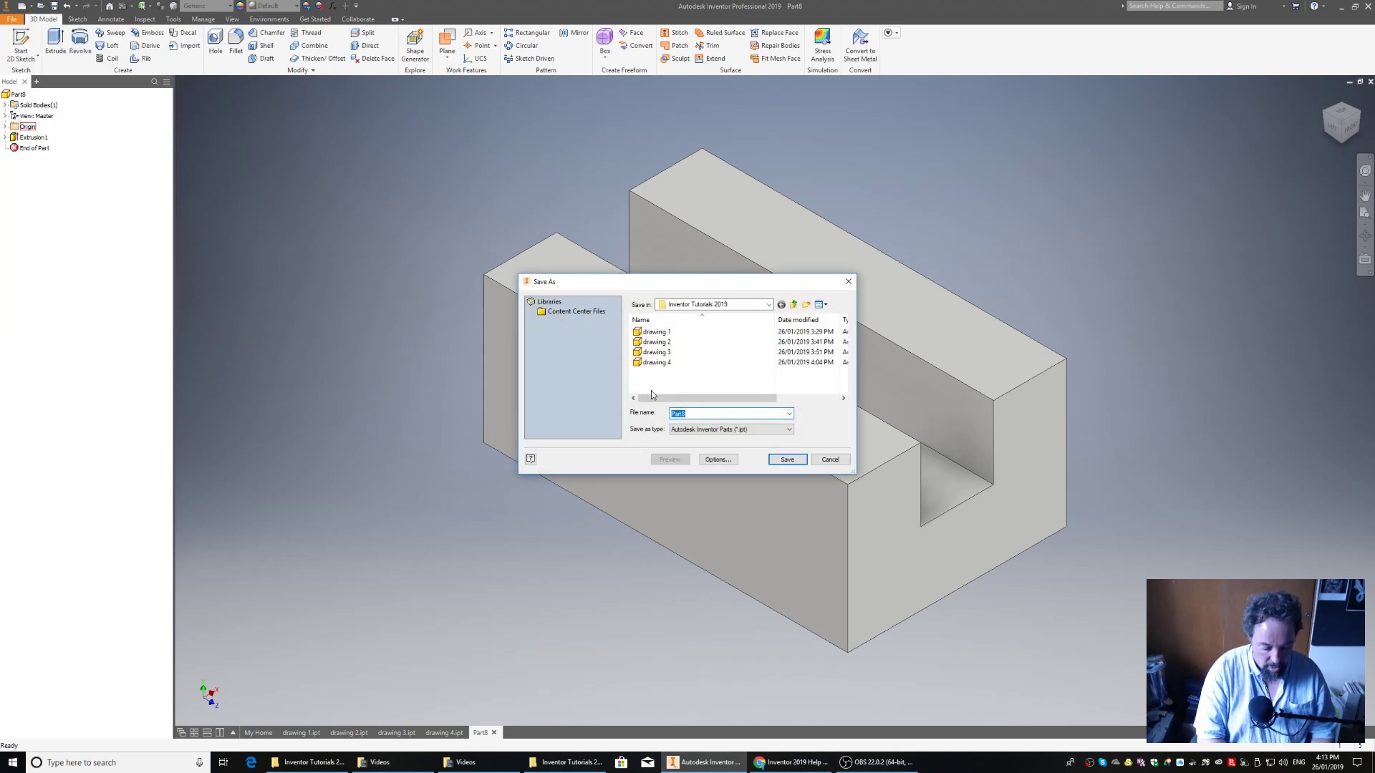
{"action": "type", "text": "drawing"}
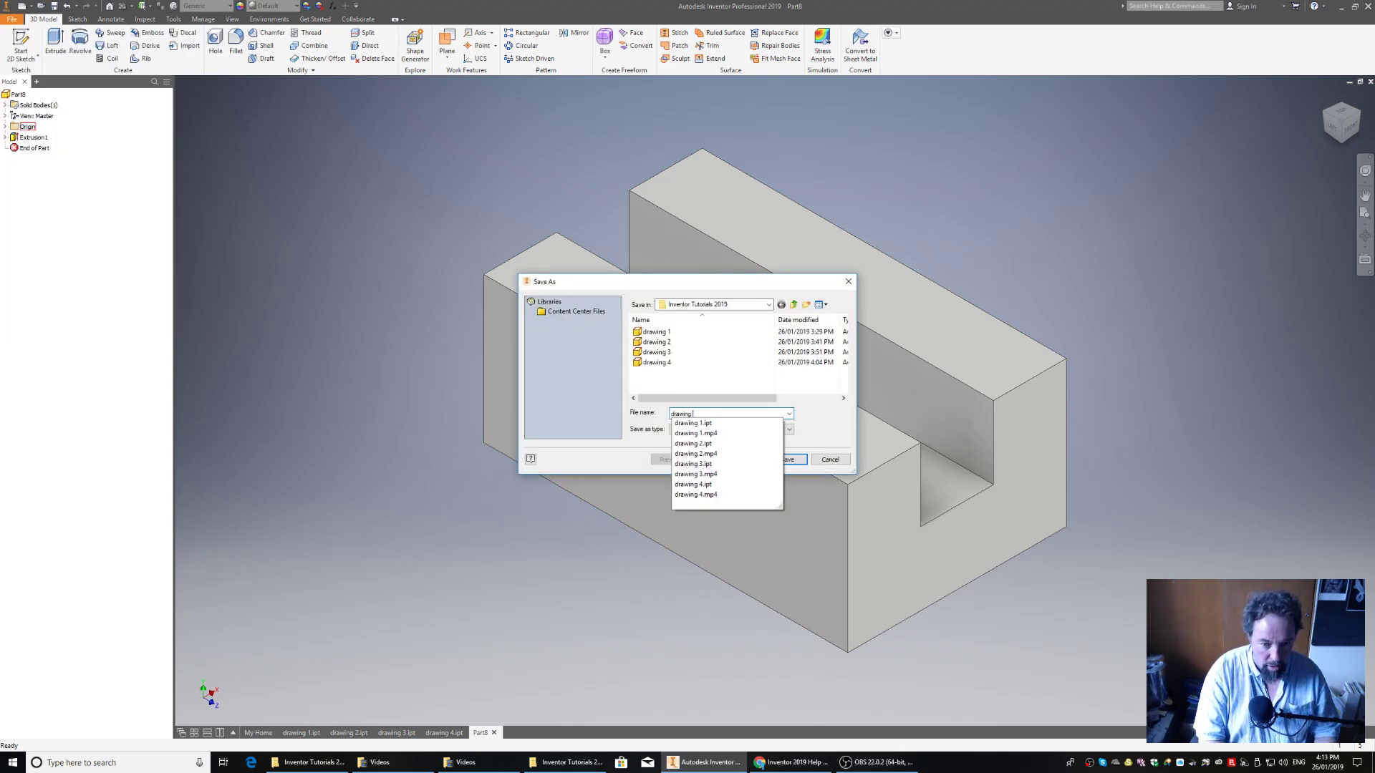
{"action": "type", "text": " 5"}
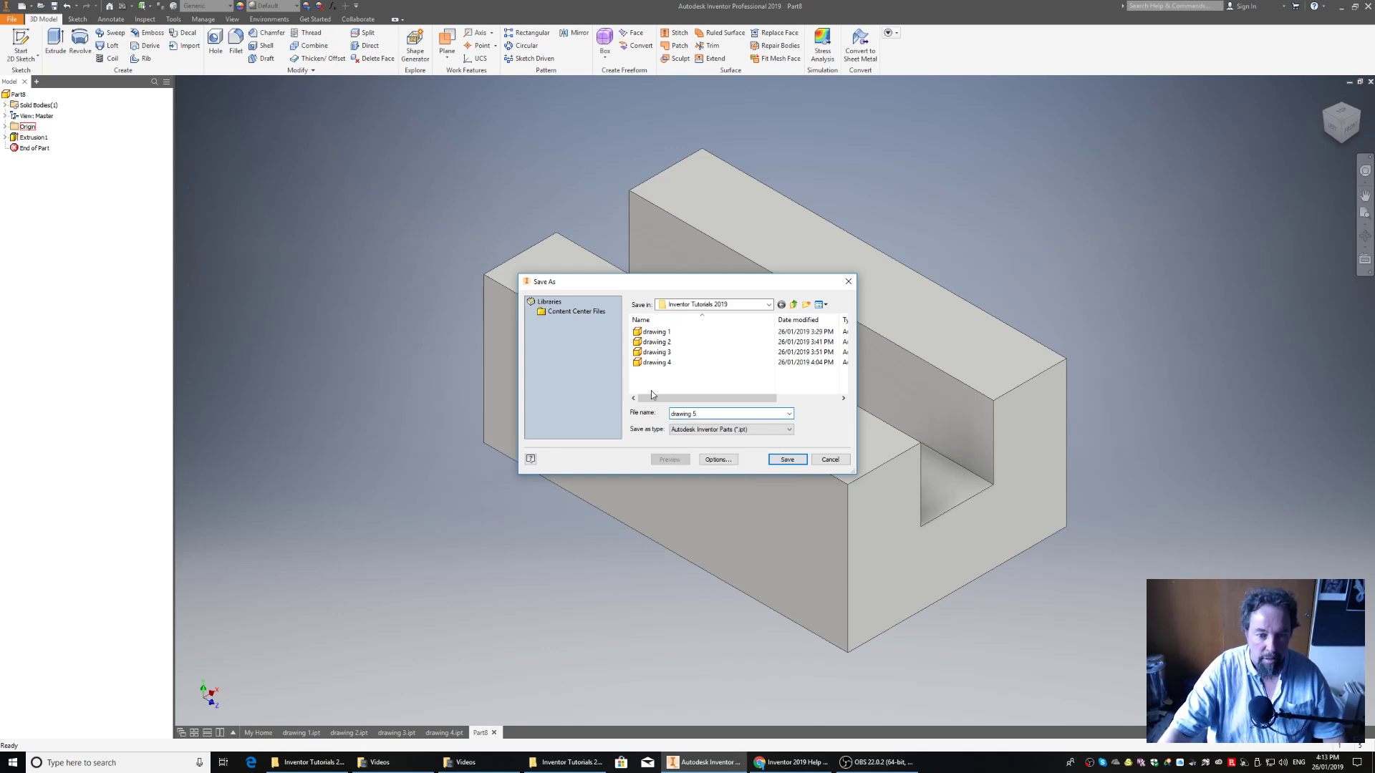
{"action": "left_click", "coordinate": [791, 461]}
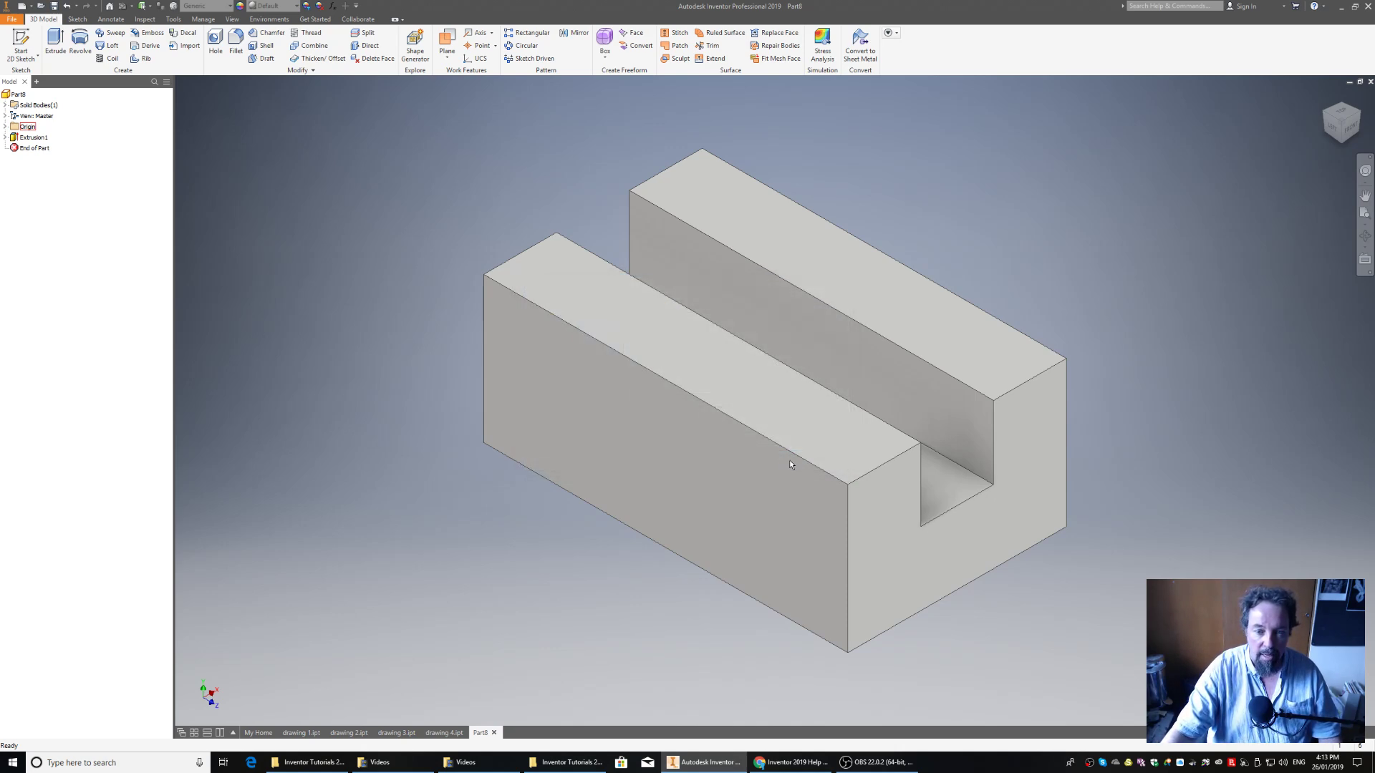